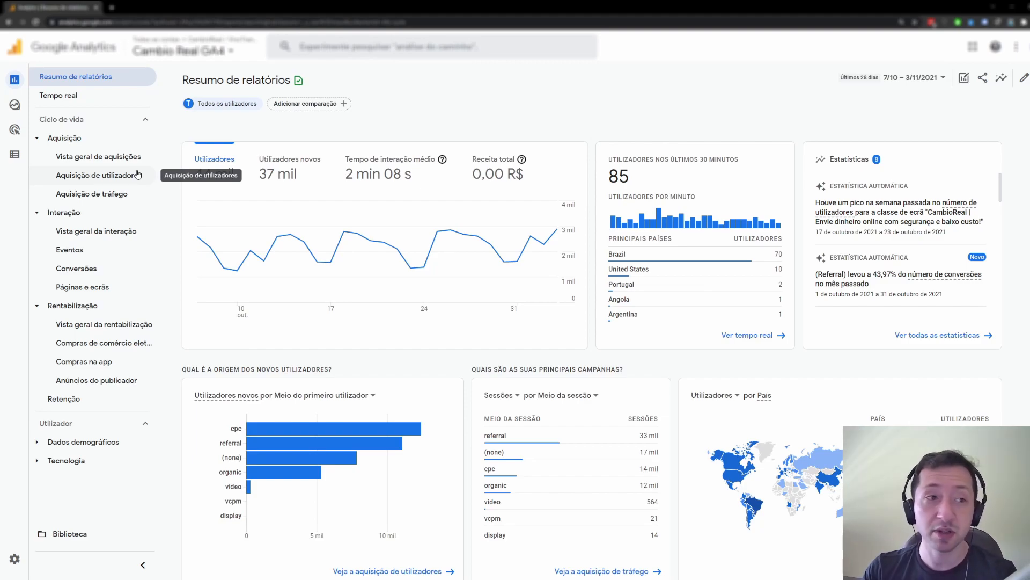
Open the Explorar area and browse the full row of new-exploration templates, ending back at its start.
{"action": "mouse_move", "coordinate": [20, 108]}
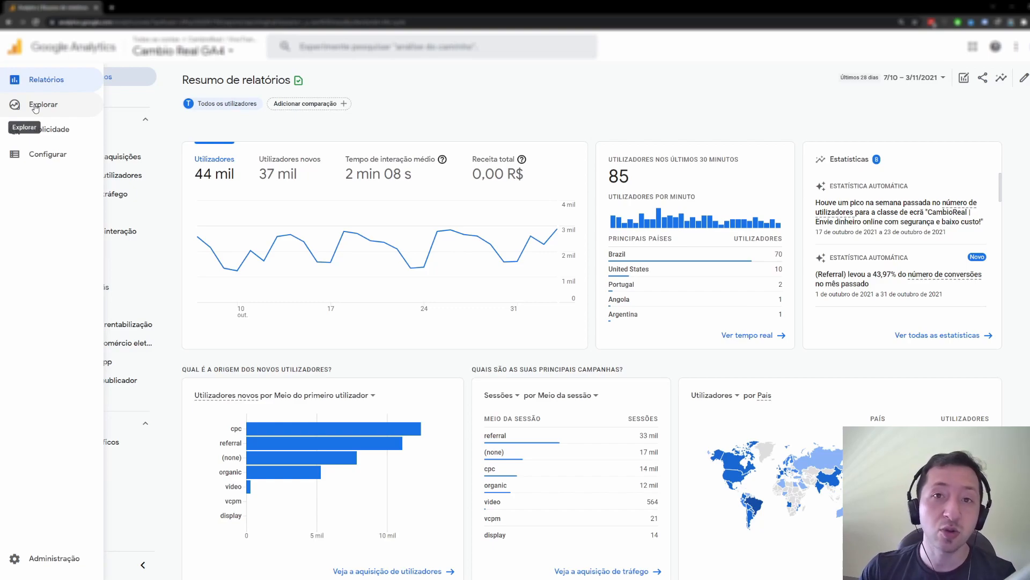
{"action": "left_click", "coordinate": [36, 106]}
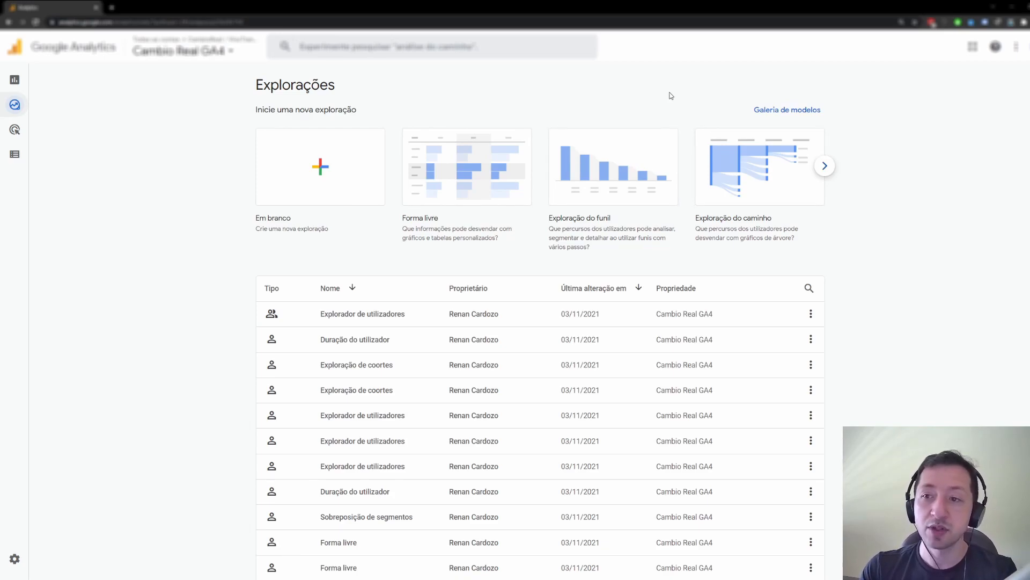
{"action": "left_click", "coordinate": [826, 167]}
{"action": "left_click", "coordinate": [826, 167]}
{"action": "left_click", "coordinate": [825, 168]}
{"action": "left_click", "coordinate": [826, 168]}
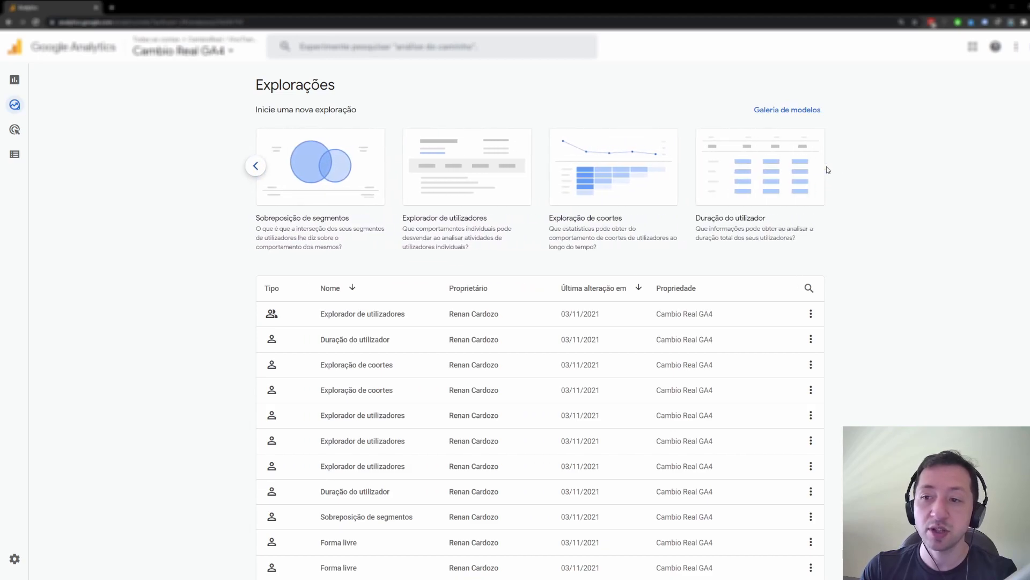
{"action": "left_click", "coordinate": [257, 166]}
{"action": "left_click", "coordinate": [258, 166]}
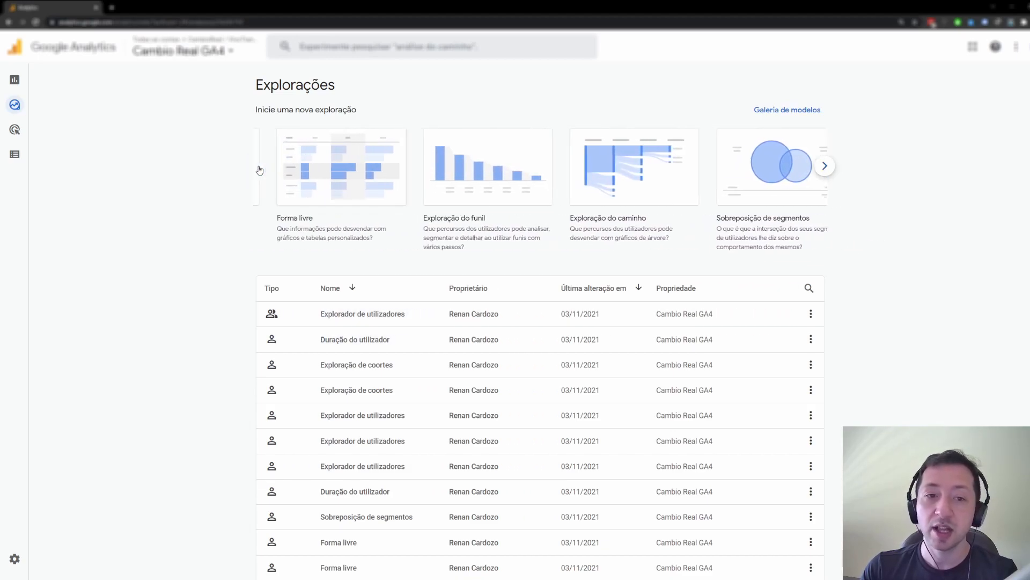
{"action": "left_click", "coordinate": [257, 166]}
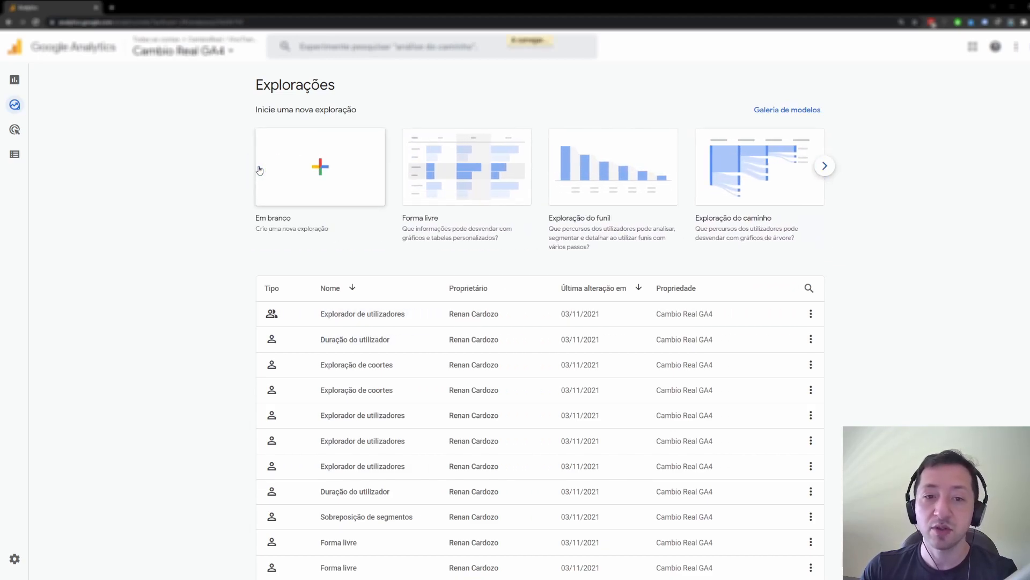
{"action": "left_click", "coordinate": [775, 109]}
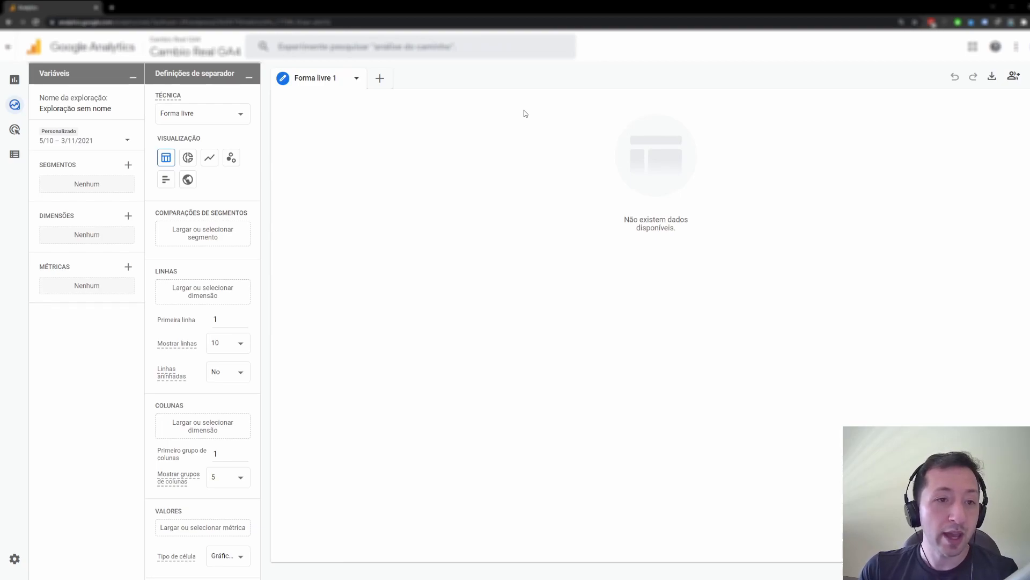
{"action": "mouse_move", "coordinate": [18, 106]}
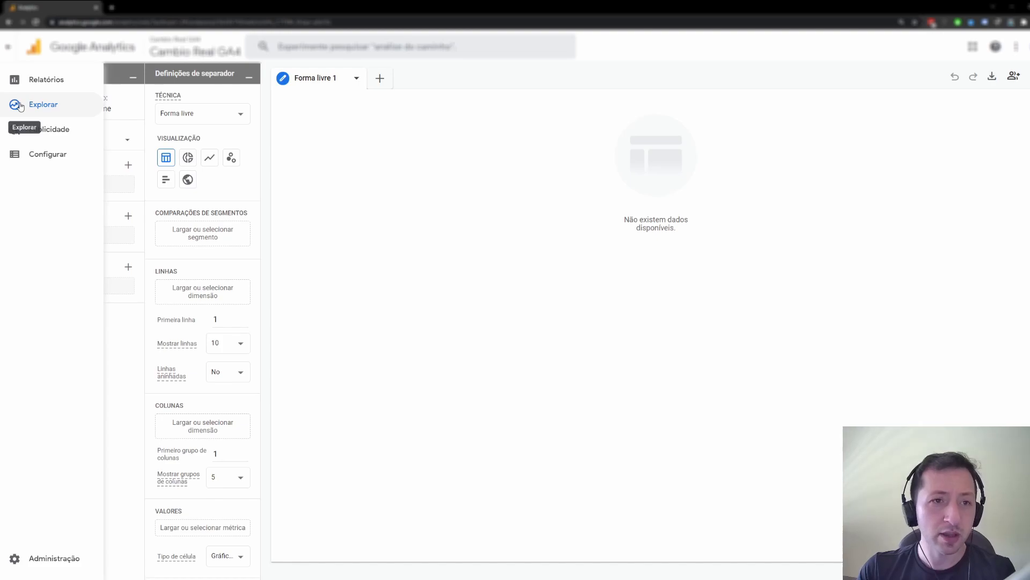
{"action": "left_click", "coordinate": [20, 106]}
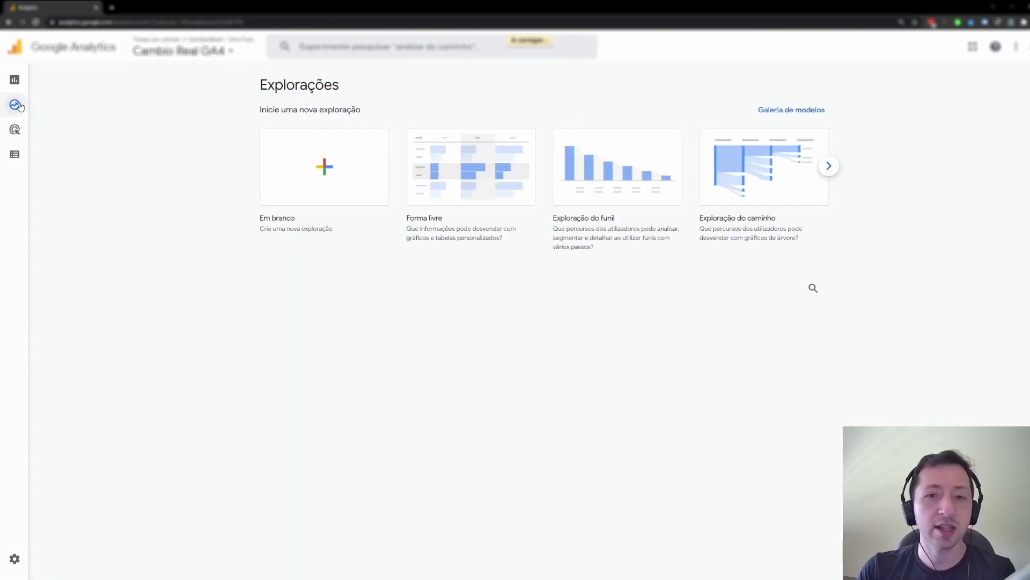
Create a new exploration from the Forma livre template.
{"action": "left_click", "coordinate": [467, 169]}
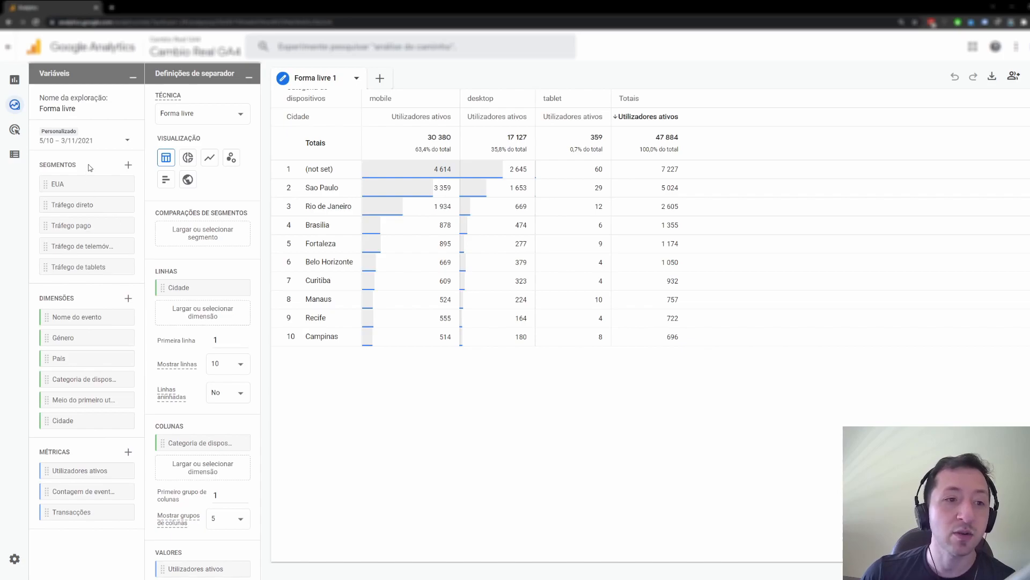
Examine the segment creation options, including the suggested Modelos, and leave without creating a segment.
{"action": "mouse_move", "coordinate": [89, 168]}
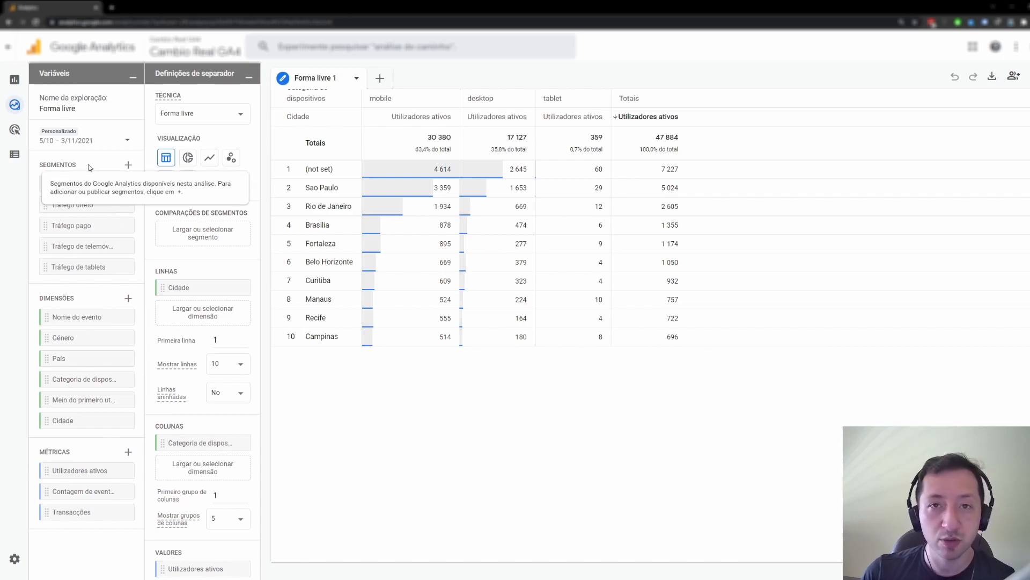
{"action": "left_click", "coordinate": [128, 164]}
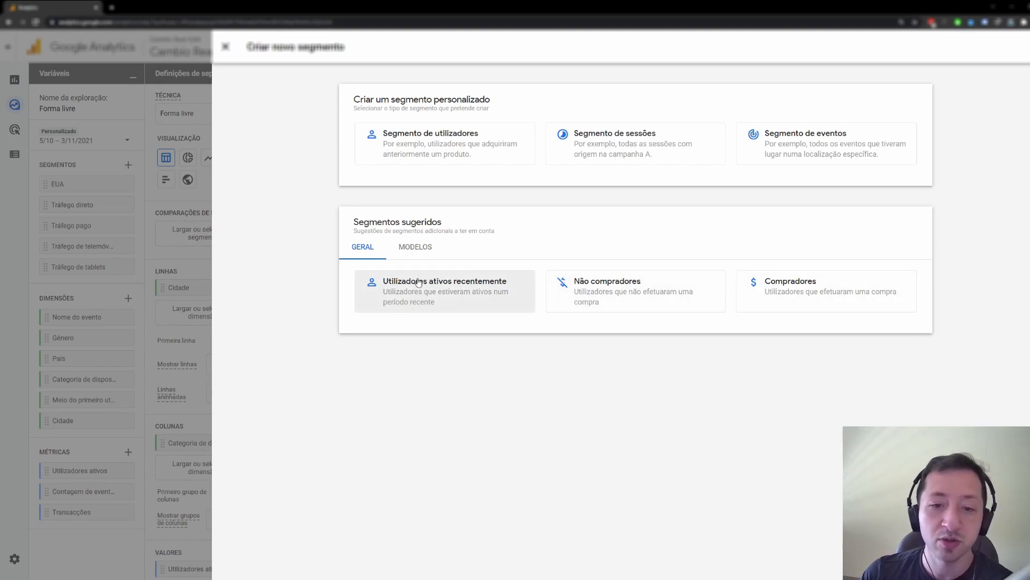
{"action": "left_click", "coordinate": [415, 247]}
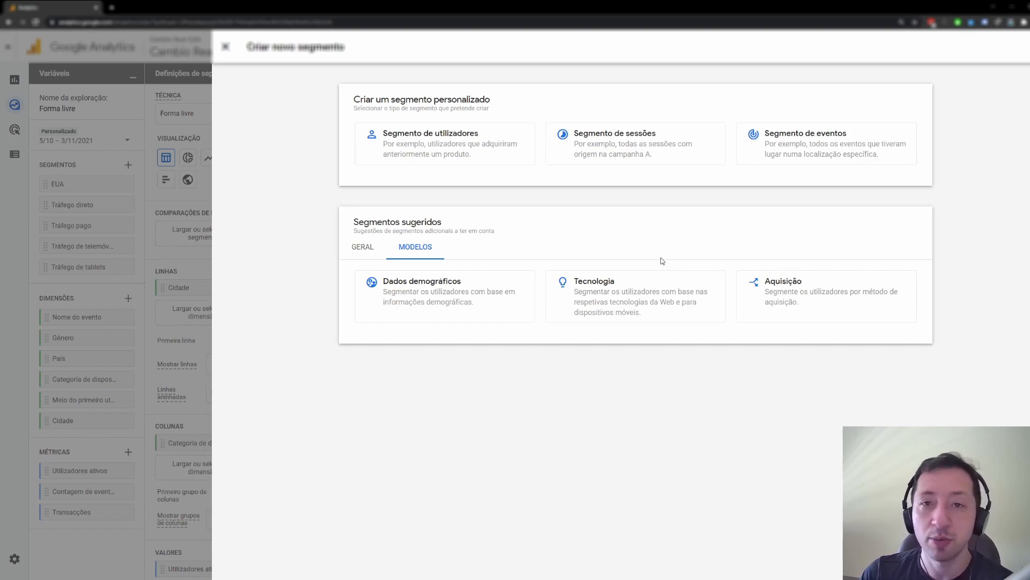
{"action": "left_click", "coordinate": [144, 262]}
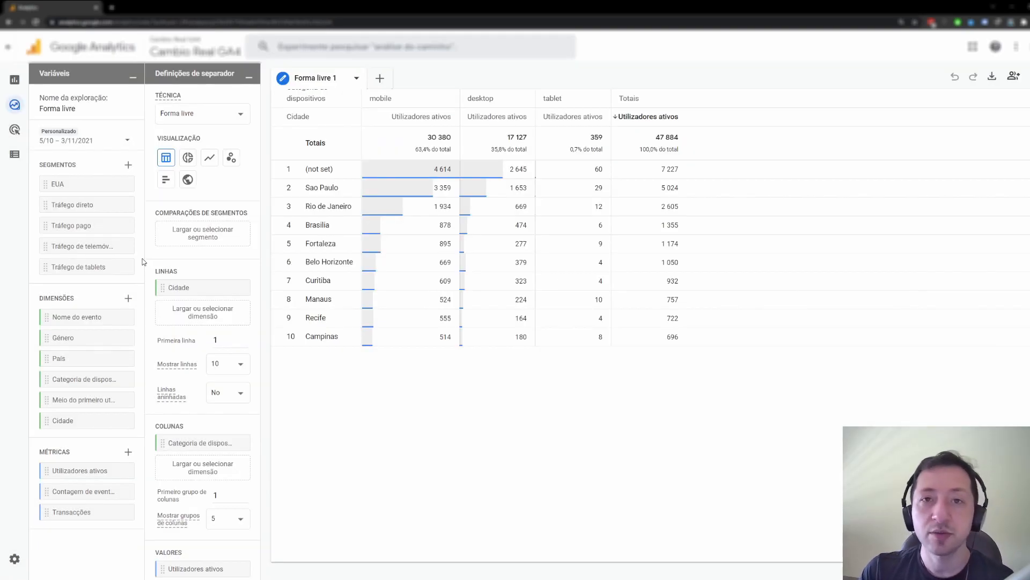
Start a custom user segment and choose Categoria de dispositivos as its condition dimension.
{"action": "left_click", "coordinate": [129, 166]}
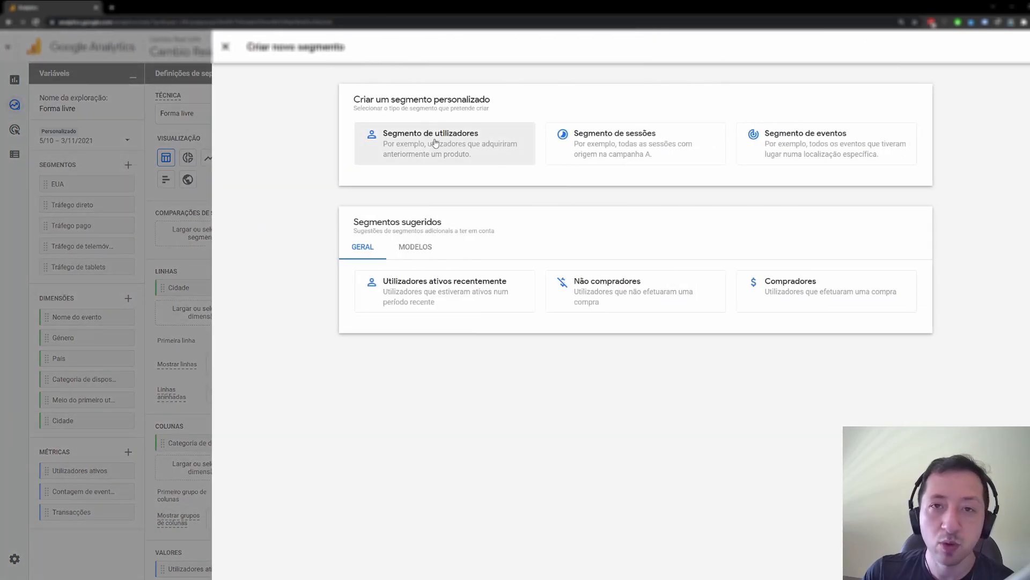
{"action": "left_click", "coordinate": [435, 142]}
{"action": "left_click", "coordinate": [361, 142]}
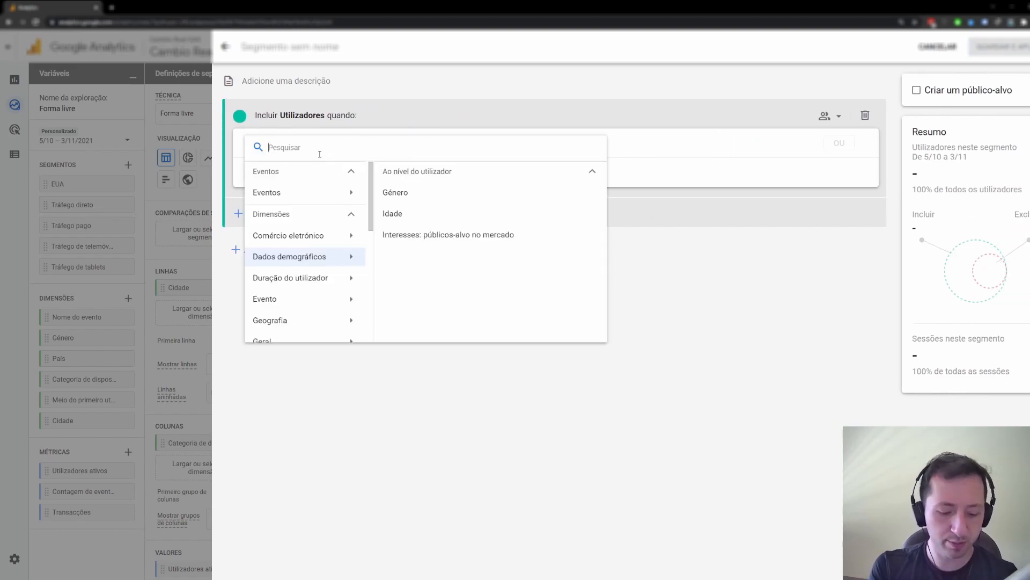
{"action": "type", "text": "dispo"}
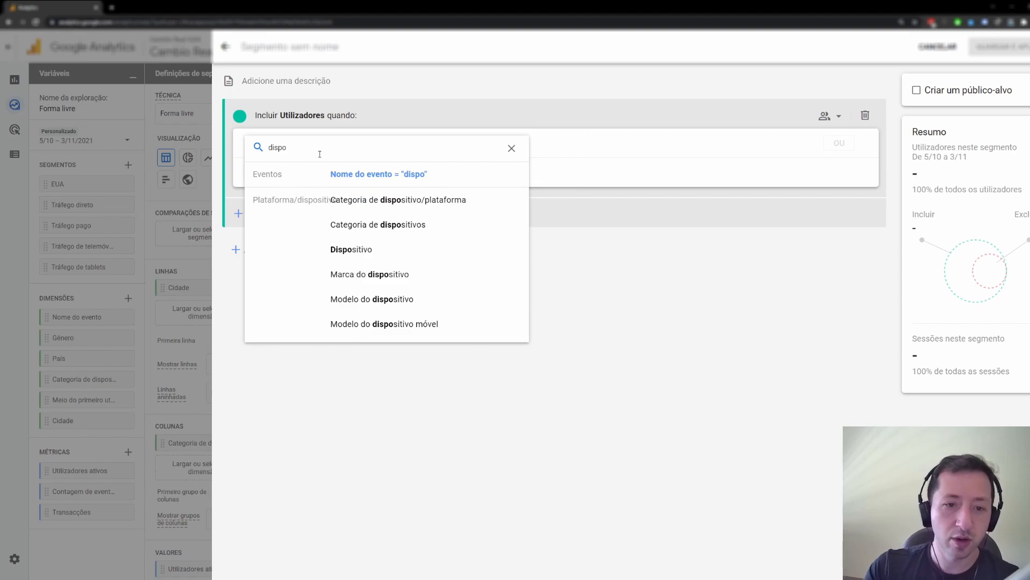
{"action": "left_click", "coordinate": [381, 224]}
Filter the device category condition to match exactly (=) desktop, and save and apply the segment.
{"action": "left_click", "coordinate": [421, 143]}
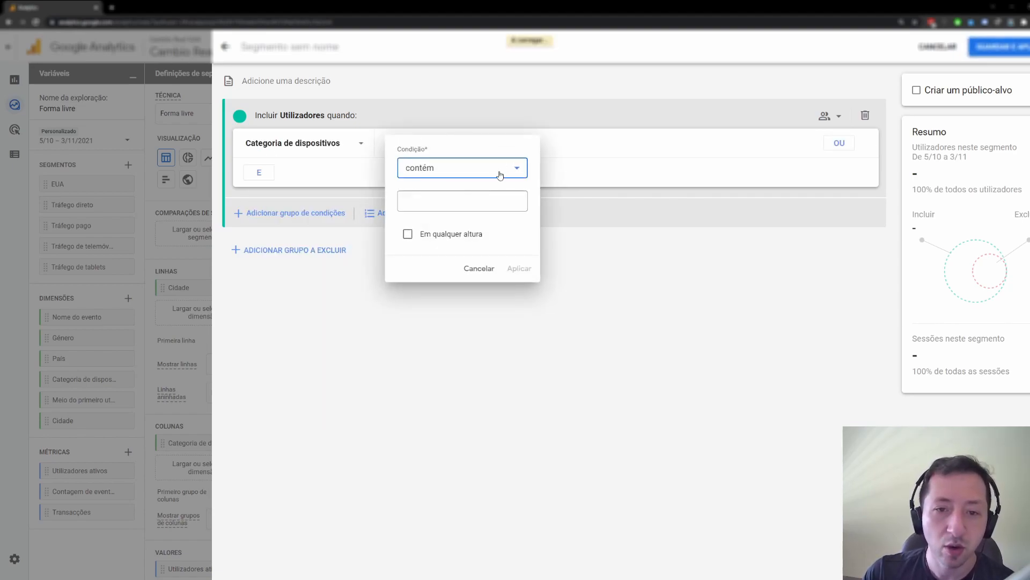
{"action": "left_click", "coordinate": [498, 176]}
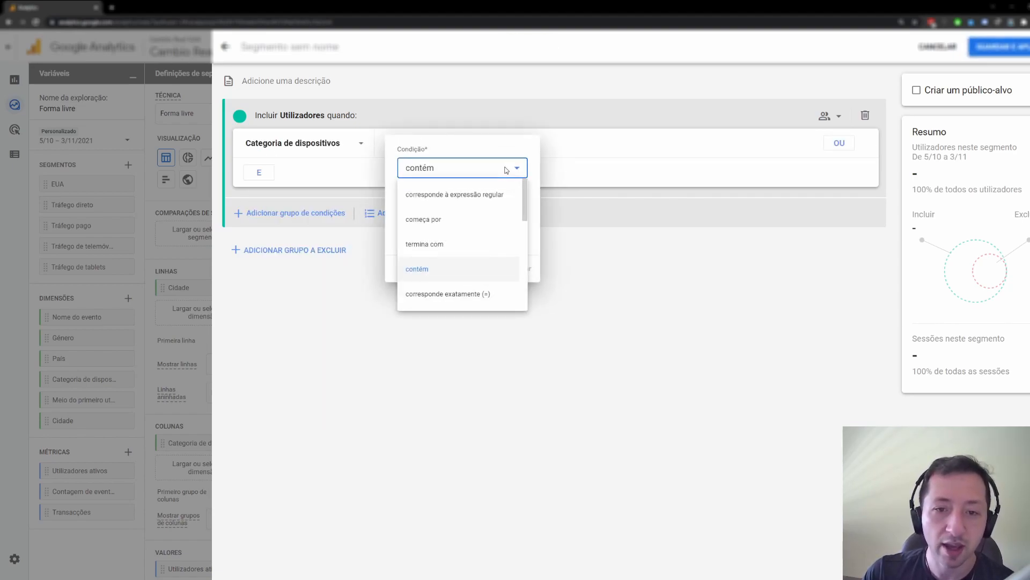
{"action": "left_click", "coordinate": [466, 294]}
{"action": "left_click", "coordinate": [446, 201]}
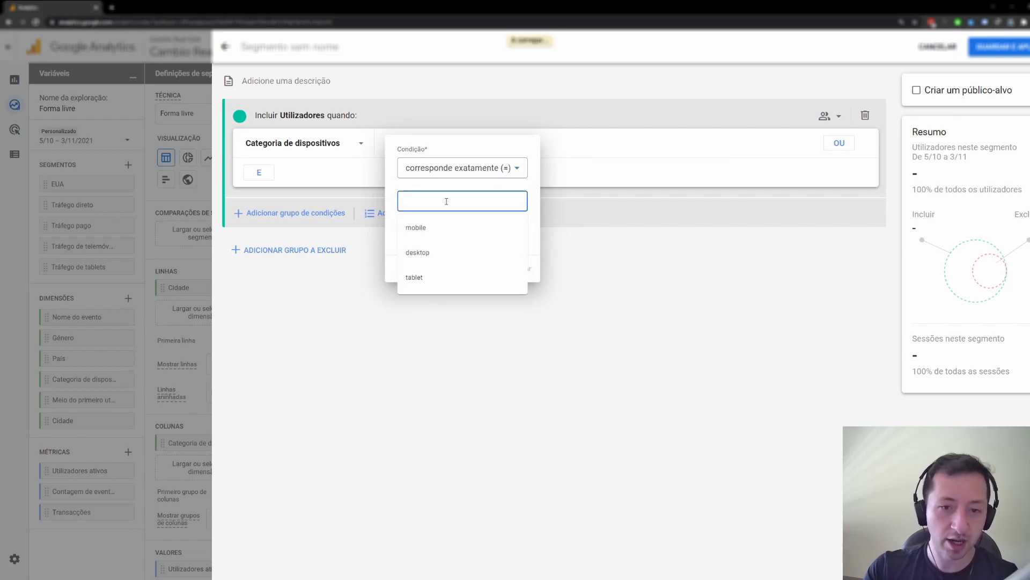
{"action": "left_click", "coordinate": [442, 254]}
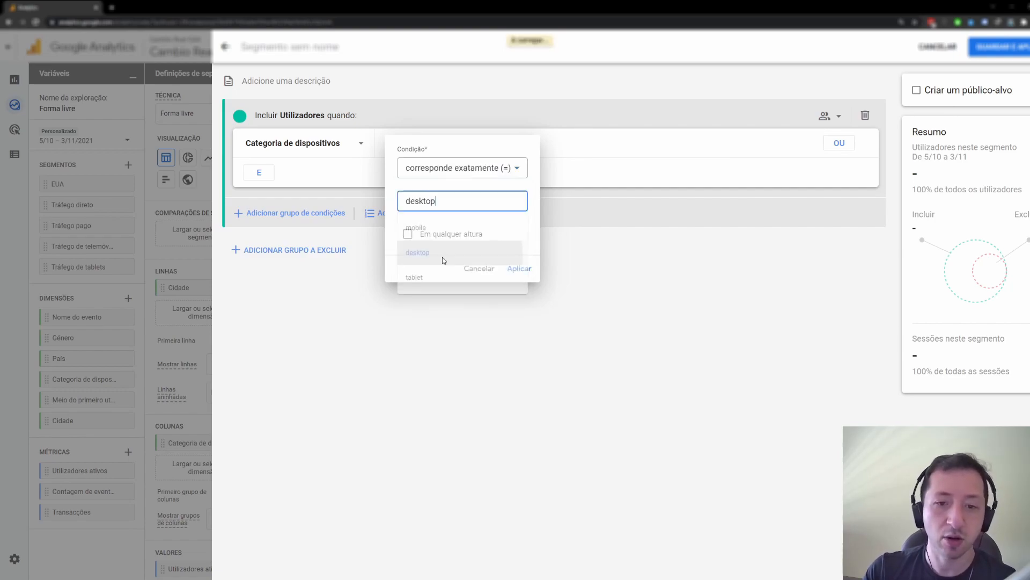
{"action": "left_click", "coordinate": [519, 270]}
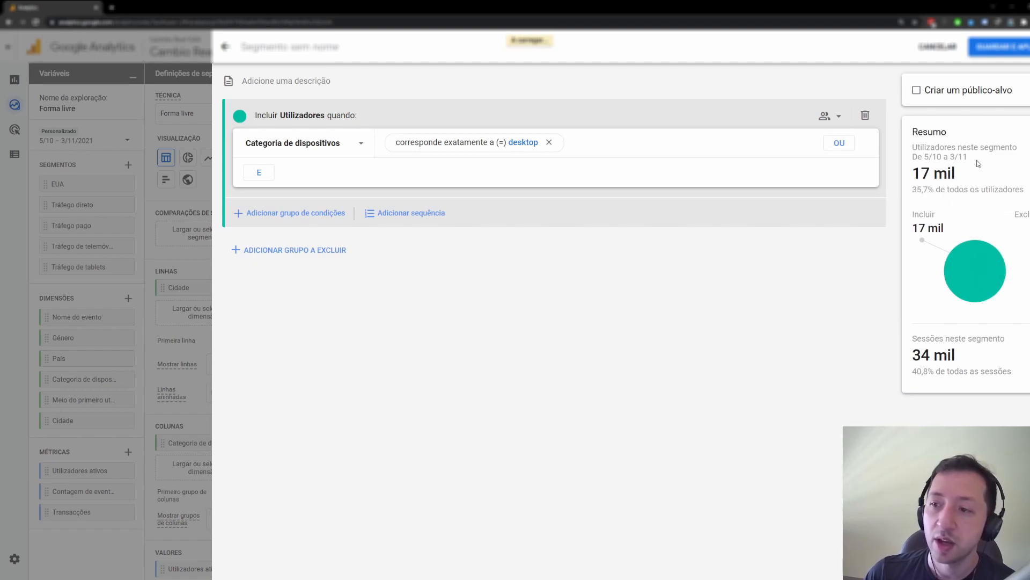
{"action": "left_click", "coordinate": [1001, 48]}
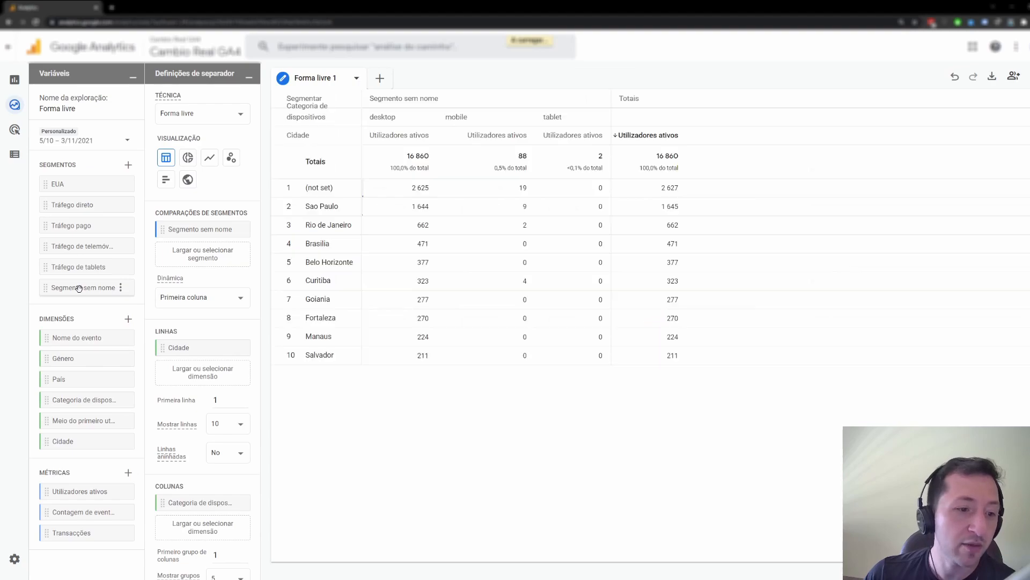
Edit the unnamed desktop segment, rename it to Tráfego Desktop and save it.
{"action": "left_click", "coordinate": [122, 288]}
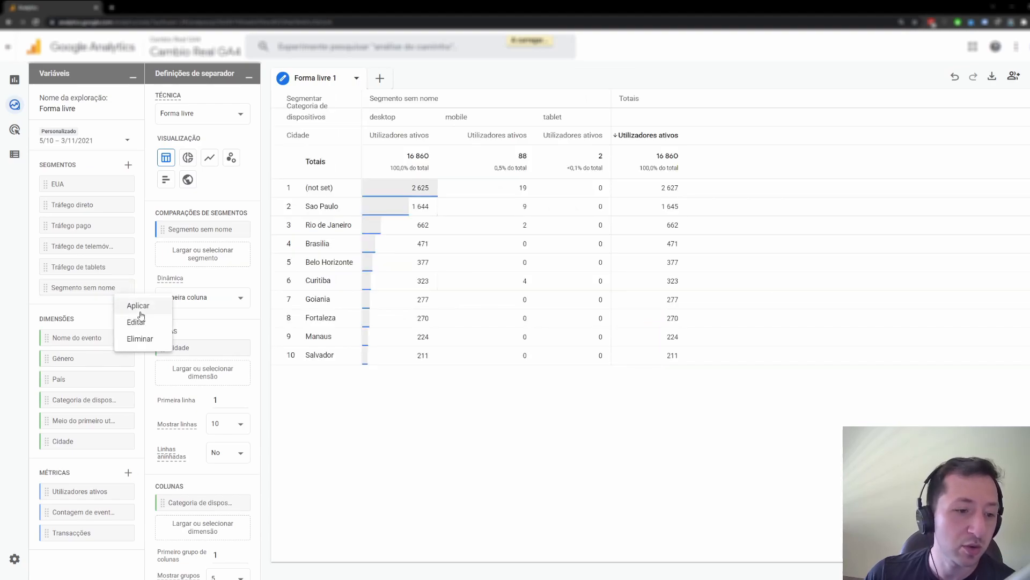
{"action": "left_click", "coordinate": [134, 322]}
{"action": "left_click", "coordinate": [621, 333]}
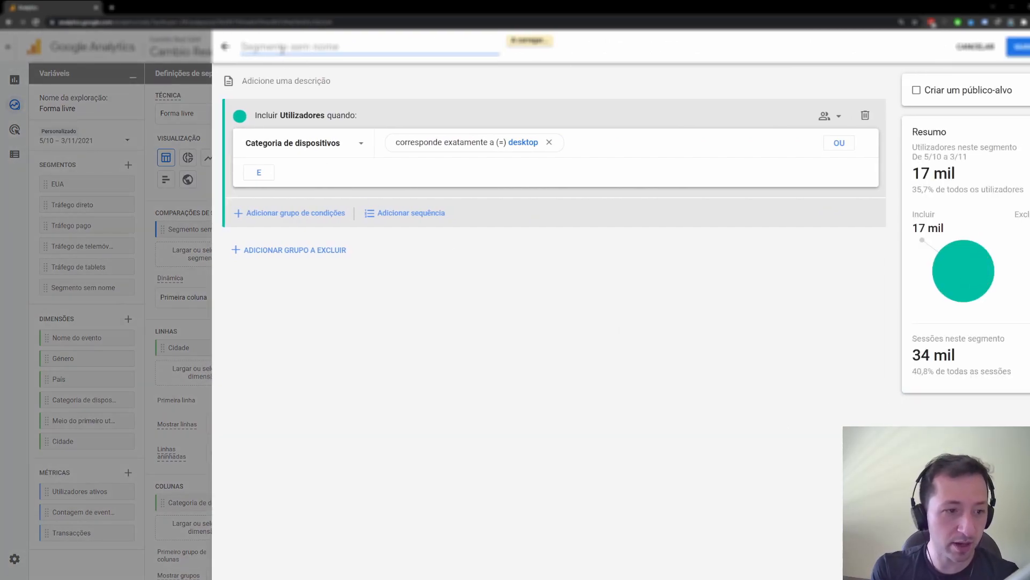
{"action": "type", "text": "Tráf"}
{"action": "key", "text": "BackSpace"}
{"action": "key", "text": "BackSpace"}
{"action": "type", "text": "a"}
{"action": "key", "text": "BackSpace"}
{"action": "type", "text": "áfego Desk"}
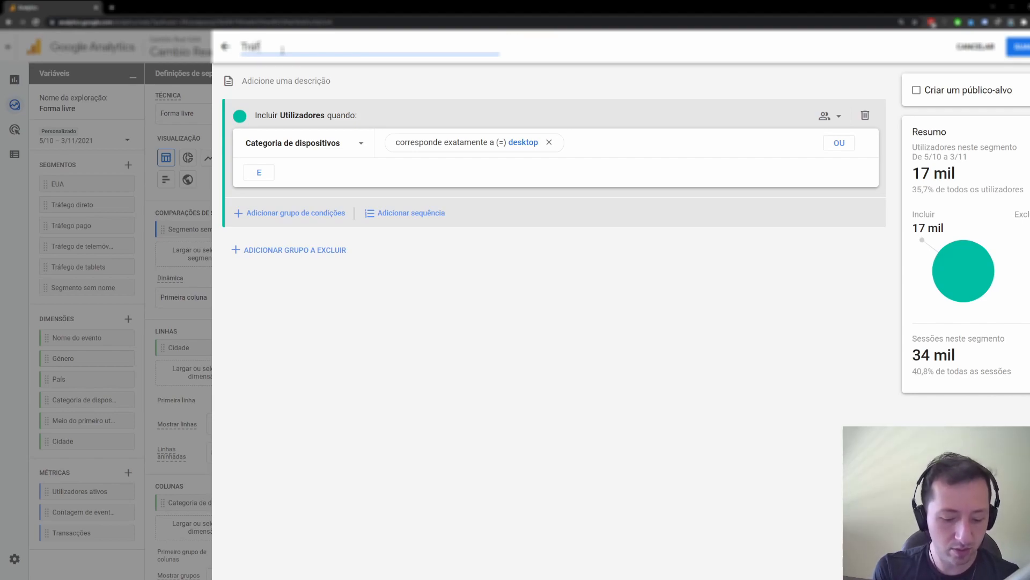
{"action": "type", "text": "top"}
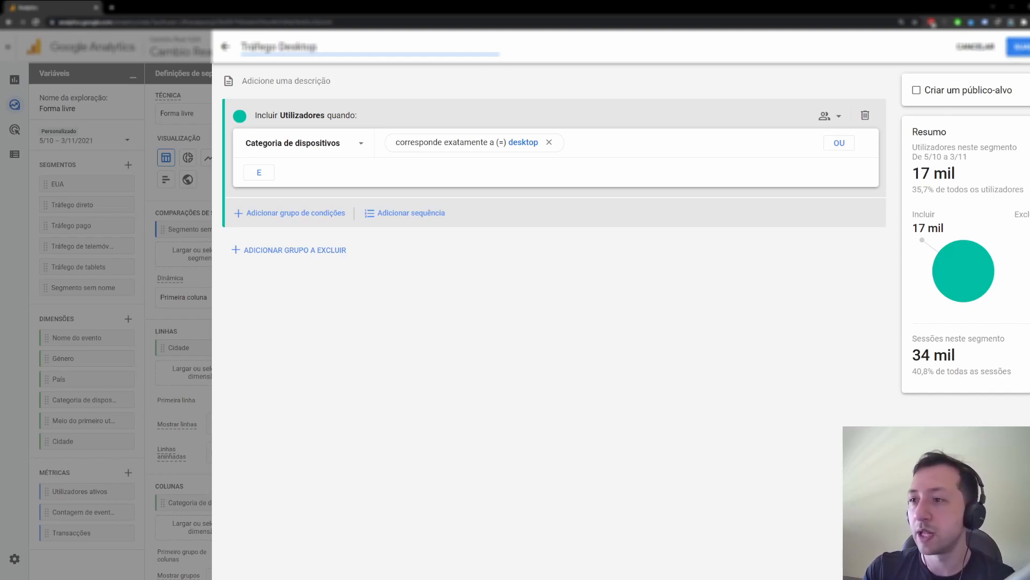
{"action": "left_click", "coordinate": [1020, 47]}
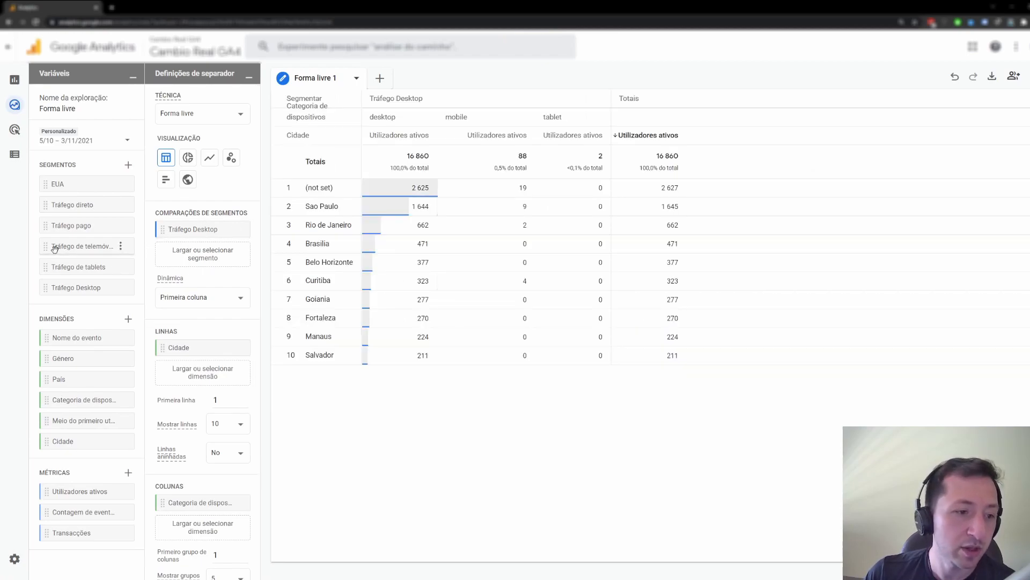
Add the mobile-phone traffic segment and the Tráfego de tablets segment to the segment comparisons.
{"action": "left_click_drag", "start_coordinate": [47, 246], "coordinate": [178, 257]}
{"action": "left_click_drag", "start_coordinate": [74, 275], "coordinate": [168, 279]}
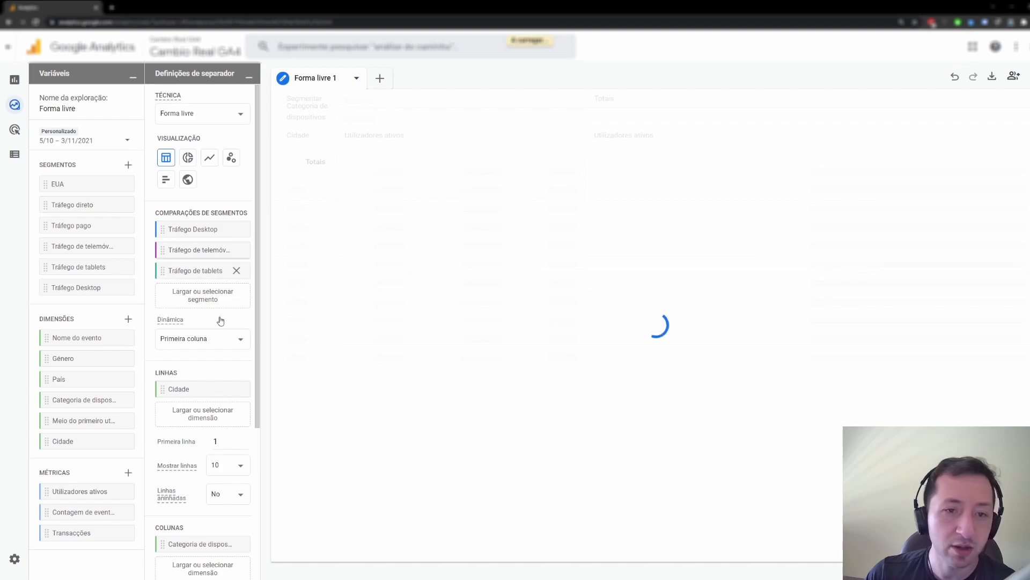
Examine which metrics and dimensions can be added to the exploration, and close both lists without changes.
{"action": "scroll", "coordinate": [233, 374], "scroll_direction": "down", "scroll_amount": 1}
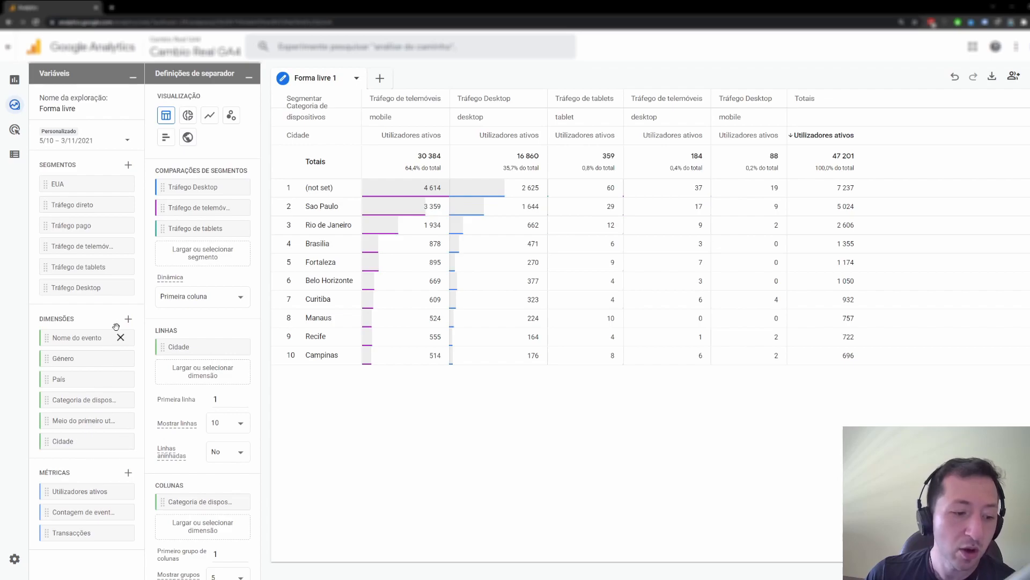
{"action": "left_click", "coordinate": [129, 473]}
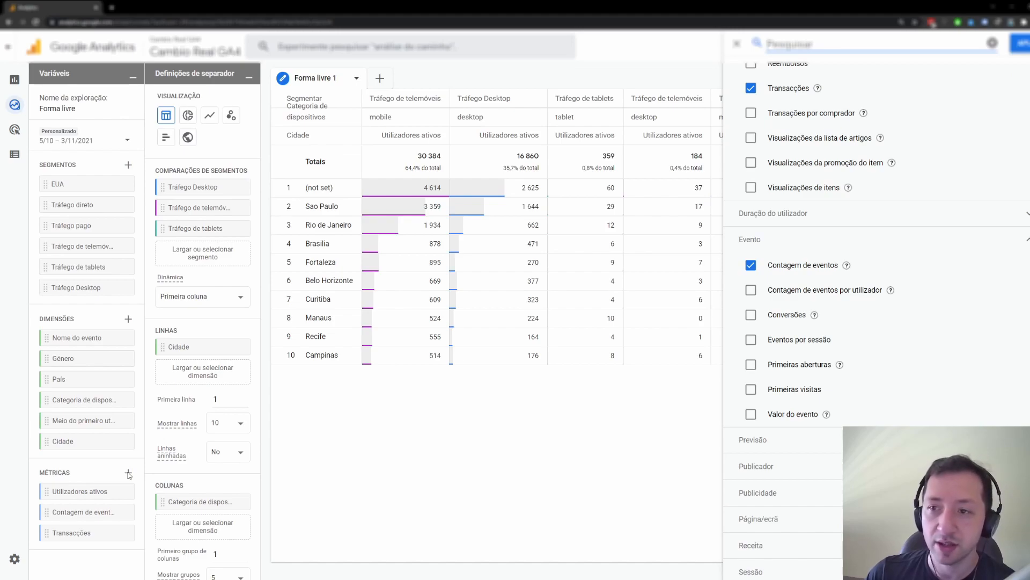
{"action": "left_click", "coordinate": [380, 445]}
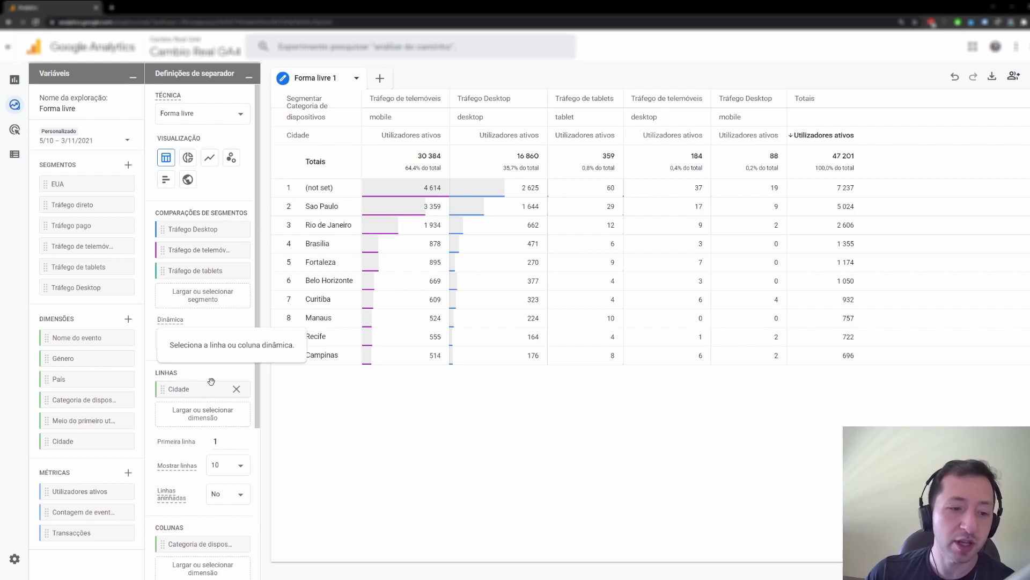
{"action": "scroll", "coordinate": [195, 375], "scroll_direction": "down", "scroll_amount": 1}
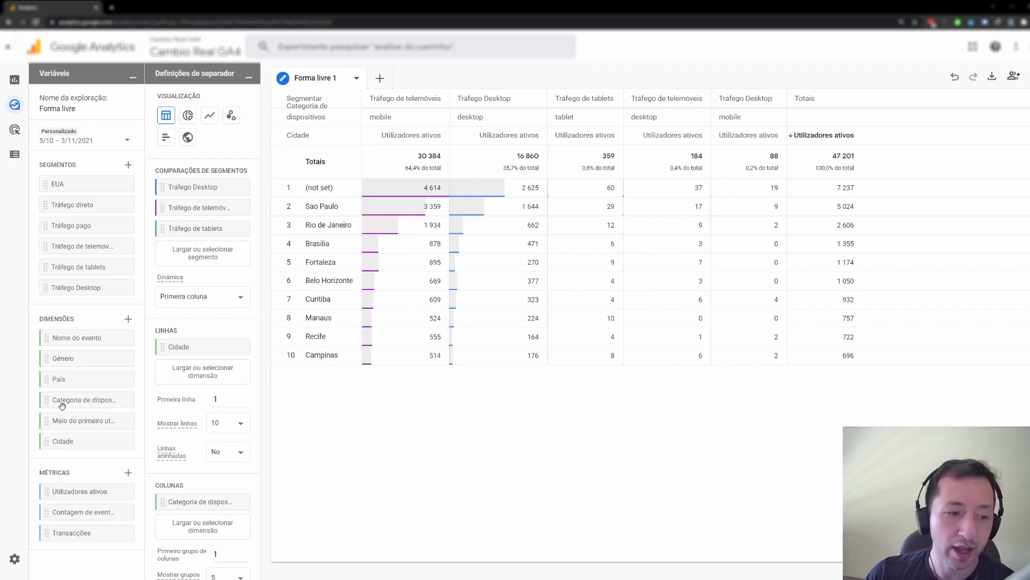
{"action": "left_click", "coordinate": [128, 318]}
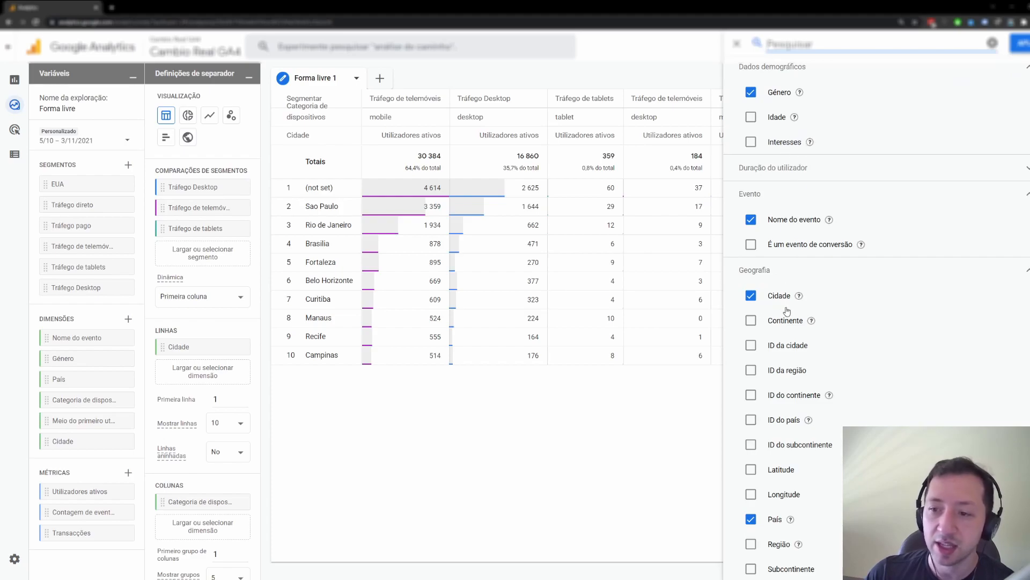
{"action": "scroll", "coordinate": [787, 312], "scroll_direction": "down", "scroll_amount": 3}
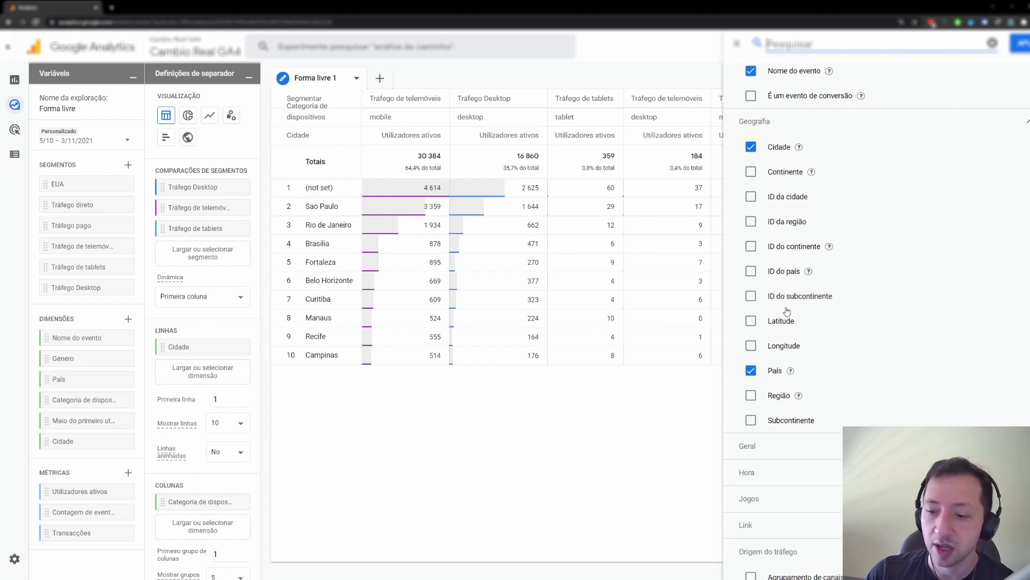
{"action": "left_click", "coordinate": [637, 468]}
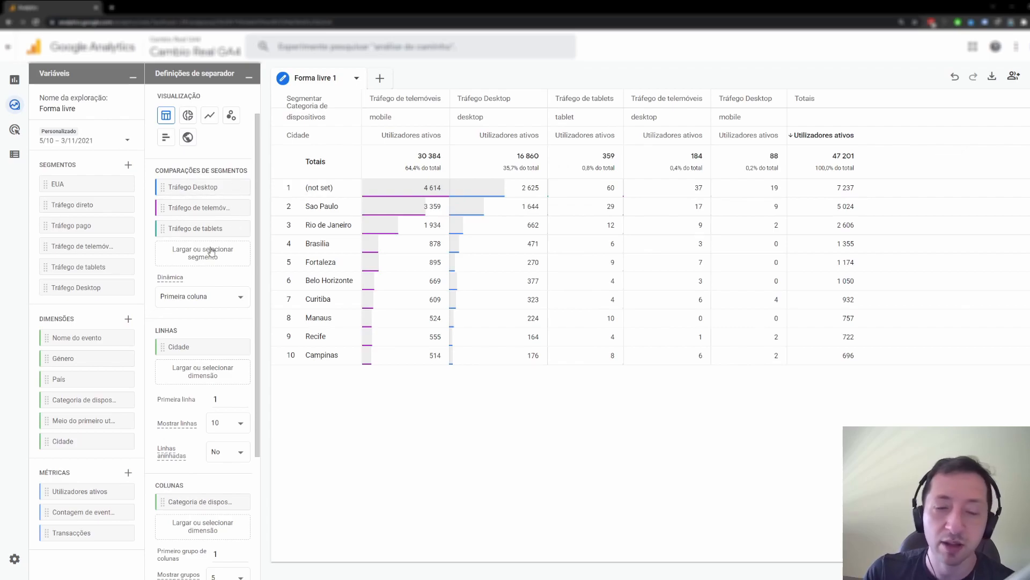
Switch the free-form exploration's visualization from the table to a donut chart.
{"action": "scroll", "coordinate": [206, 252], "scroll_direction": "up", "scroll_amount": 1}
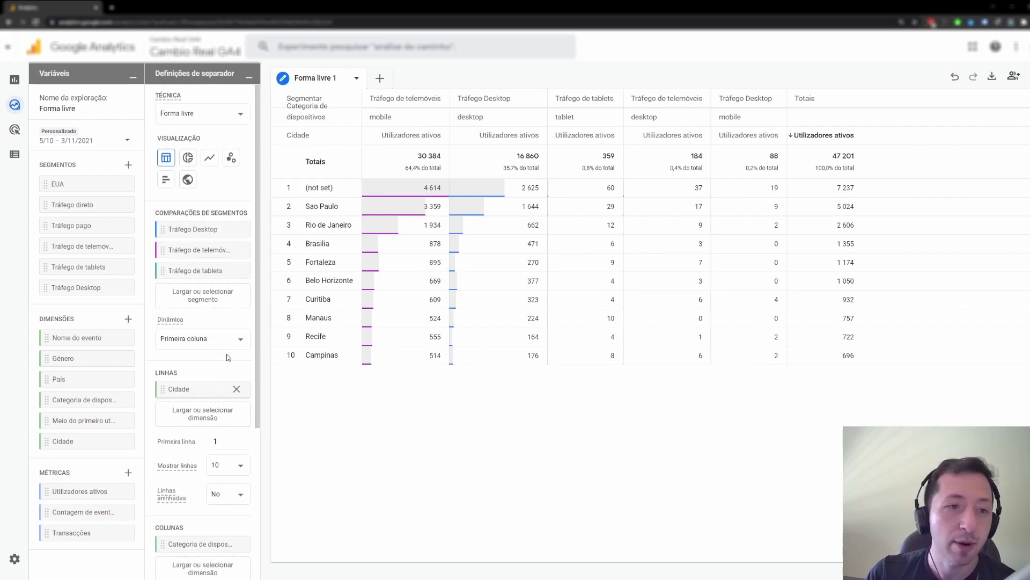
{"action": "left_click", "coordinate": [187, 158]}
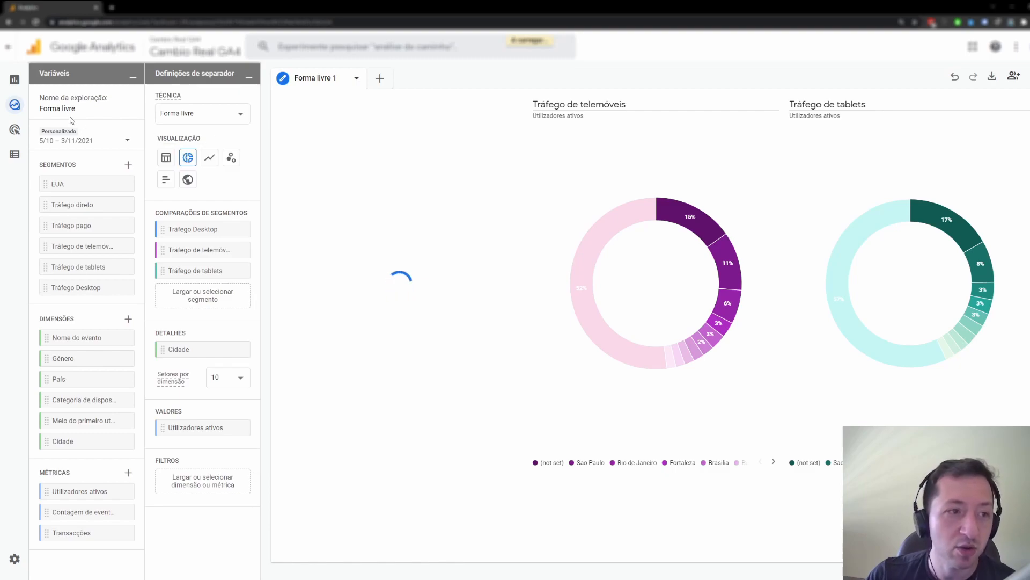
Create a new exploration from the Exploração do funil template and examine the first funnel step.
{"action": "left_click", "coordinate": [22, 113]}
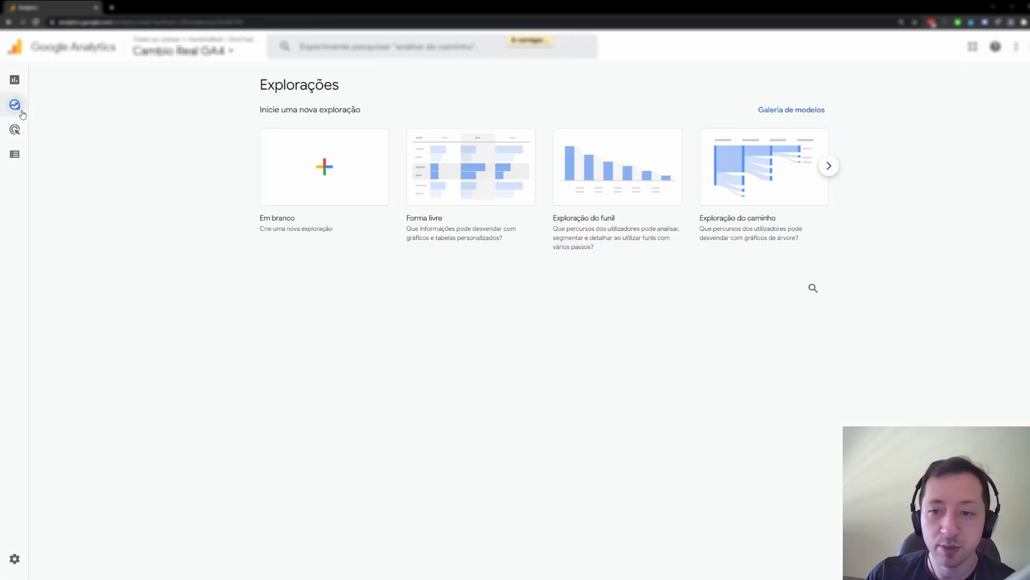
{"action": "left_click", "coordinate": [584, 180]}
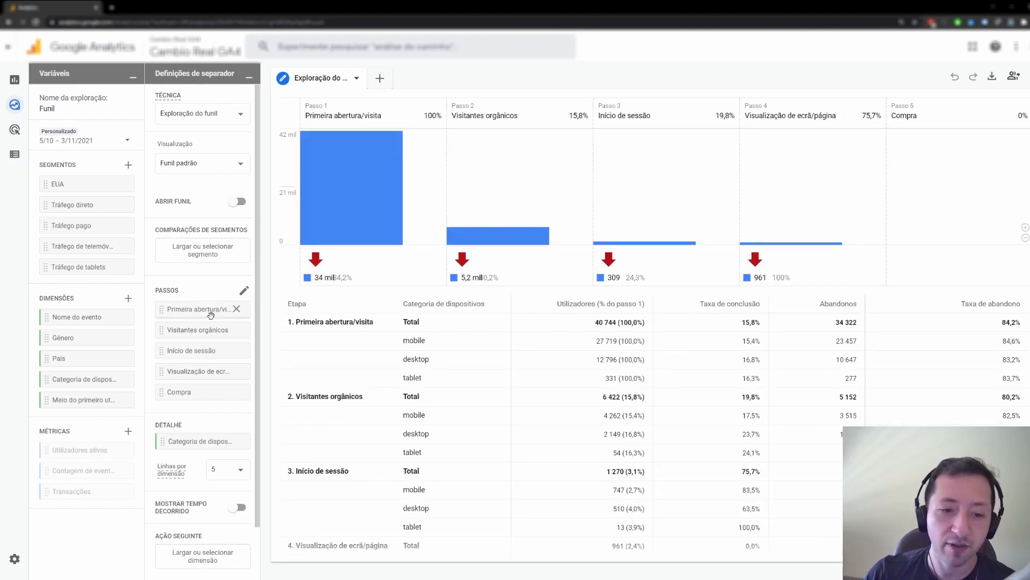
{"action": "mouse_move", "coordinate": [324, 203]}
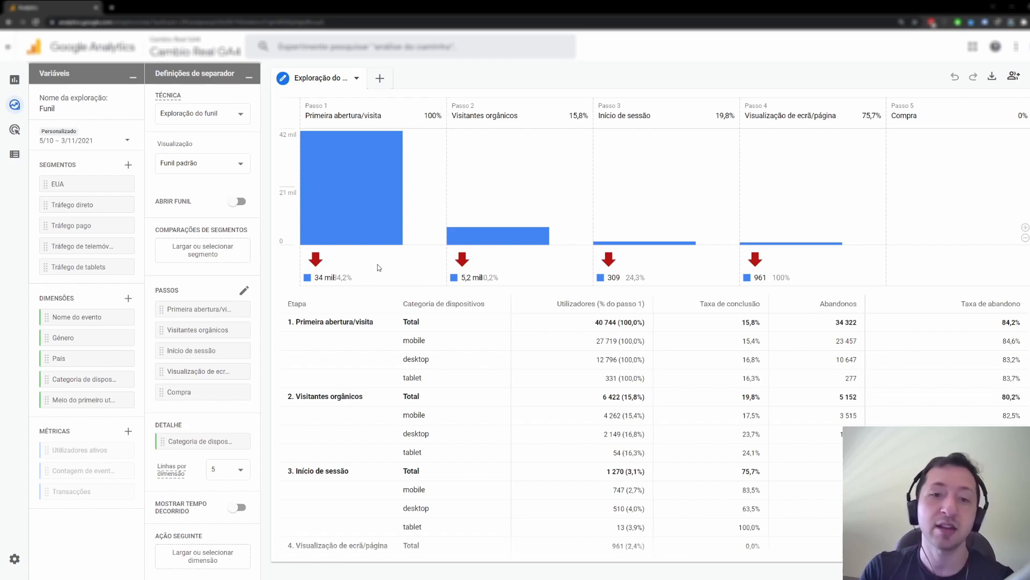
{"action": "mouse_move", "coordinate": [381, 223]}
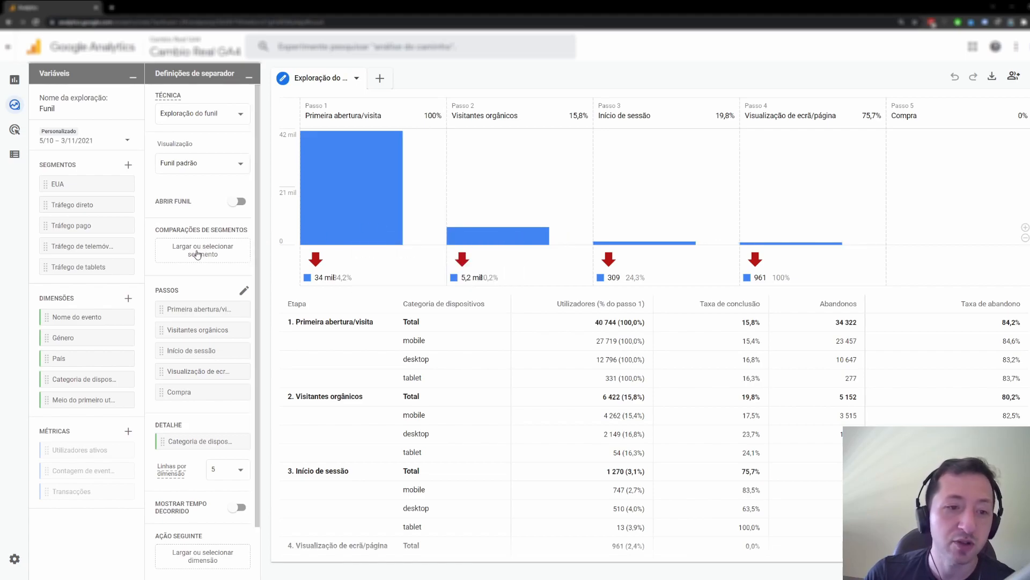
Try comparing the funnel across the Tráfego pago and Tráfego direto segments, and remove both comparisons.
{"action": "left_click_drag", "start_coordinate": [45, 226], "coordinate": [162, 274]}
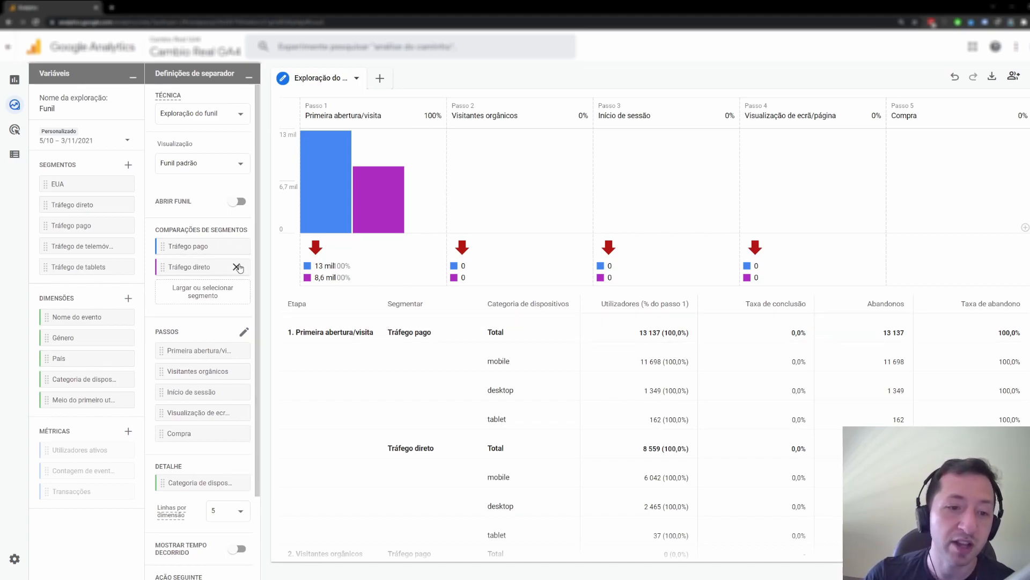
{"action": "left_click", "coordinate": [240, 266]}
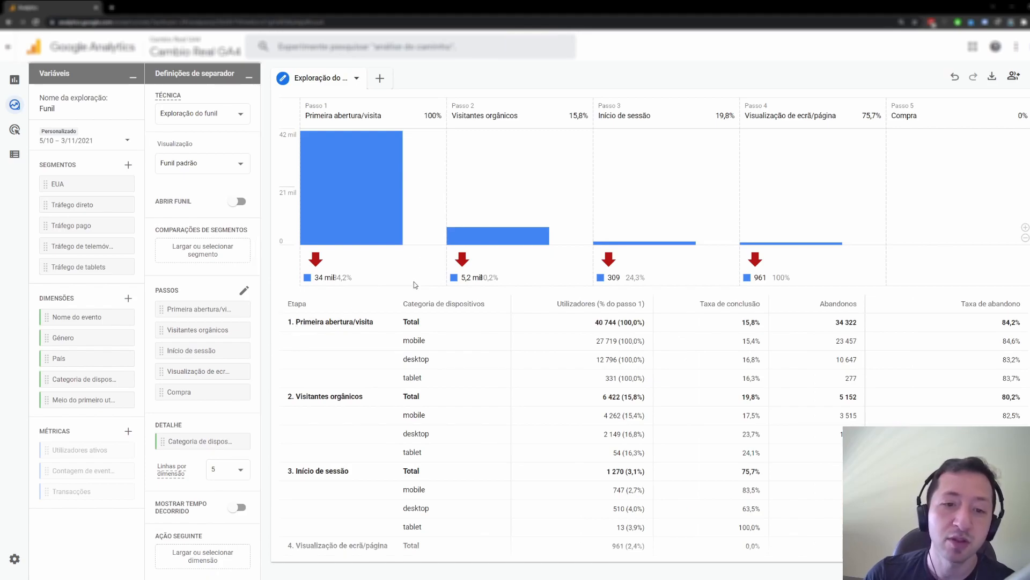
{"action": "mouse_move", "coordinate": [375, 223]}
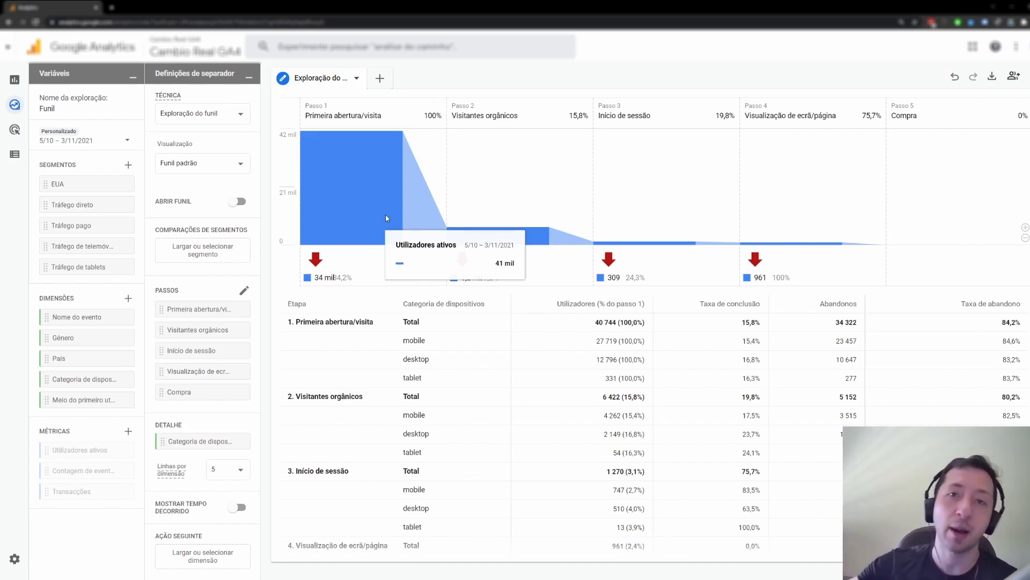
Create a new exploration from the Exploração do caminho template.
{"action": "left_click", "coordinate": [15, 105]}
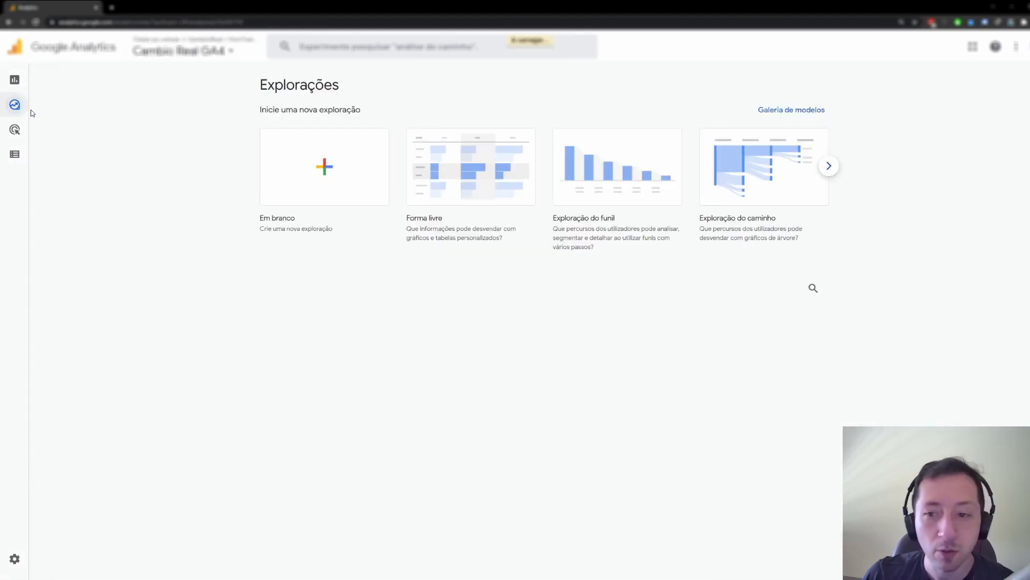
{"action": "left_click", "coordinate": [754, 184]}
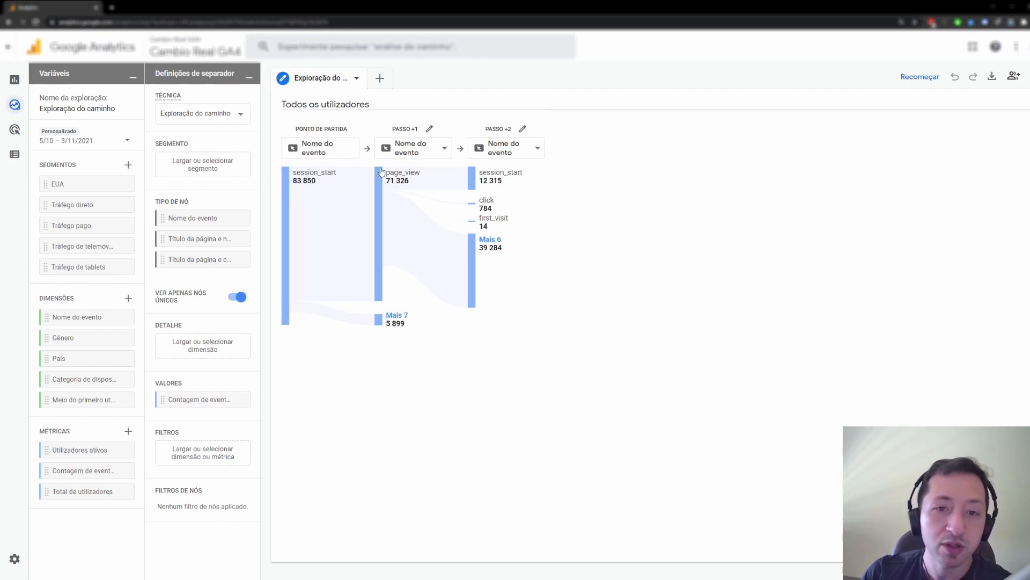
Set step +1 of the path to Título da página e nome do ecrã, and expand the first page node in steps +1 and +2.
{"action": "left_click", "coordinate": [445, 149]}
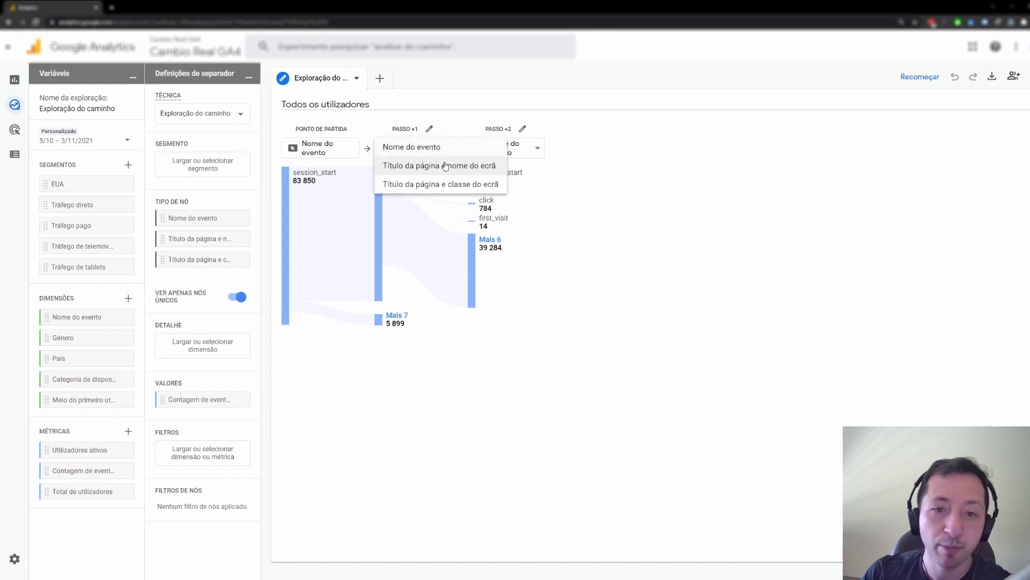
{"action": "left_click", "coordinate": [445, 167]}
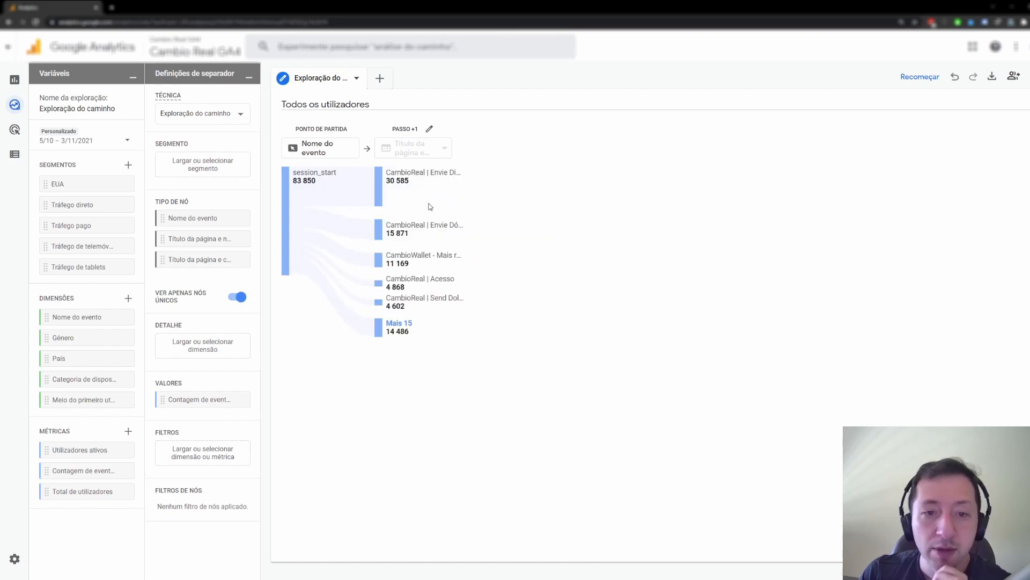
{"action": "left_click", "coordinate": [412, 178]}
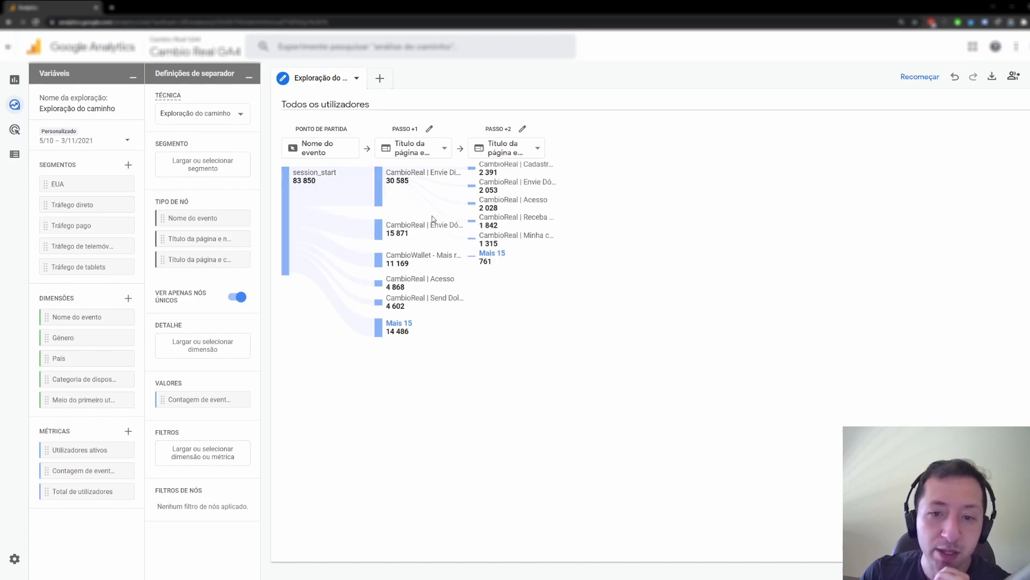
{"action": "left_click", "coordinate": [490, 172]}
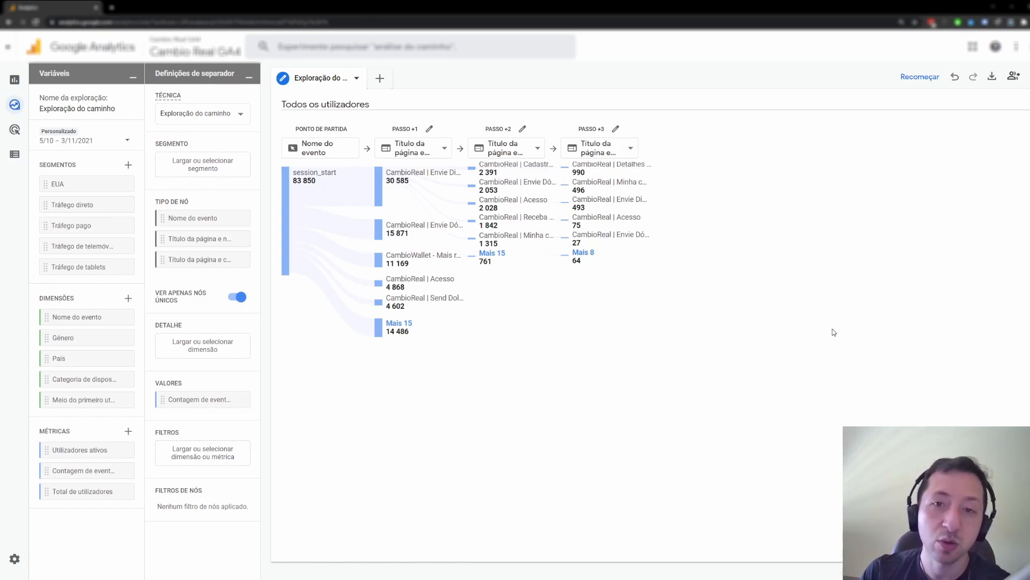
{"action": "mouse_move", "coordinate": [405, 189]}
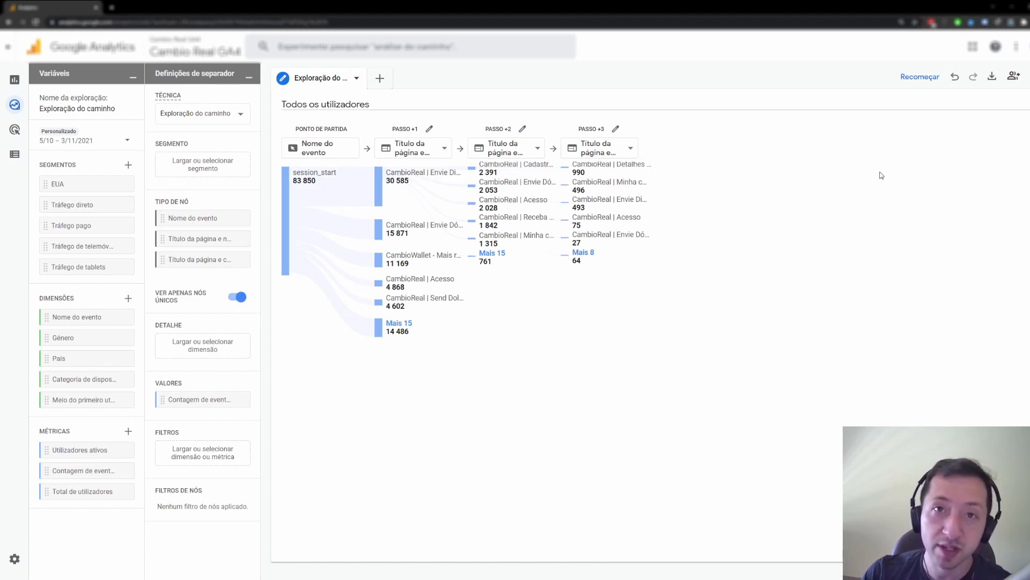
Restart the path with the event pagamento_checkout as end point, and expand the scroll and page_view nodes leading to it.
{"action": "left_click", "coordinate": [917, 77]}
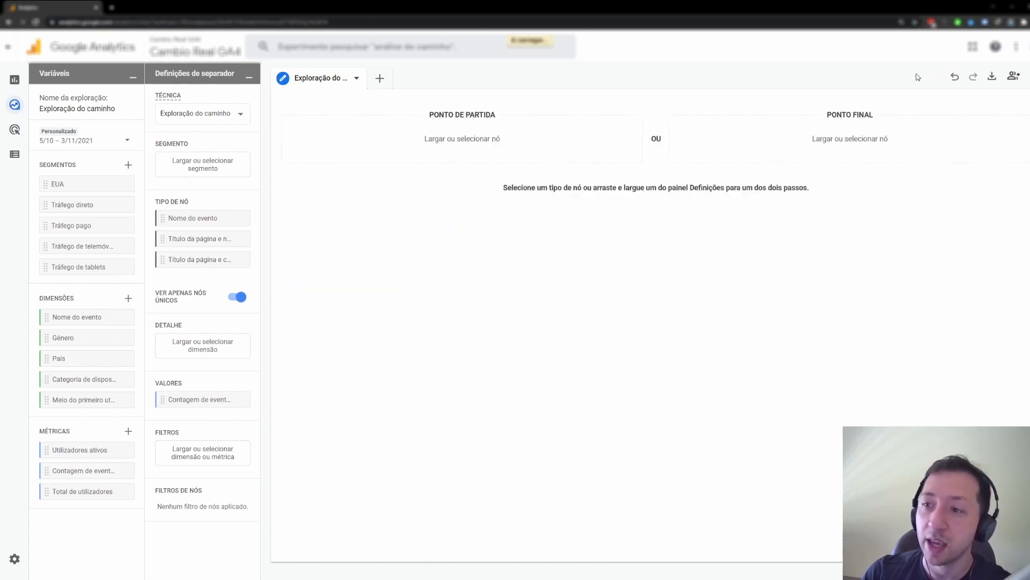
{"action": "left_click", "coordinate": [832, 143]}
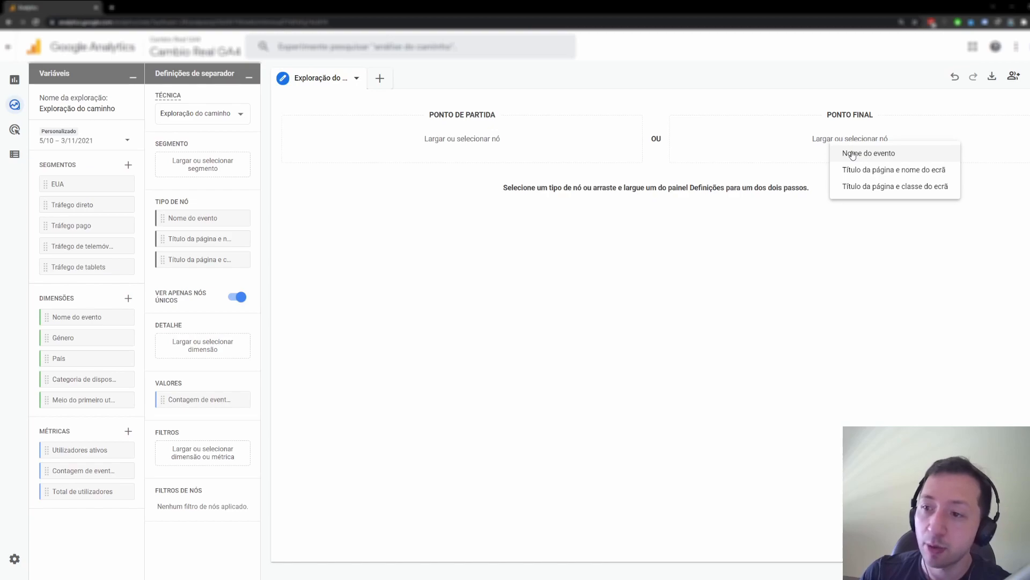
{"action": "left_click", "coordinate": [853, 154]}
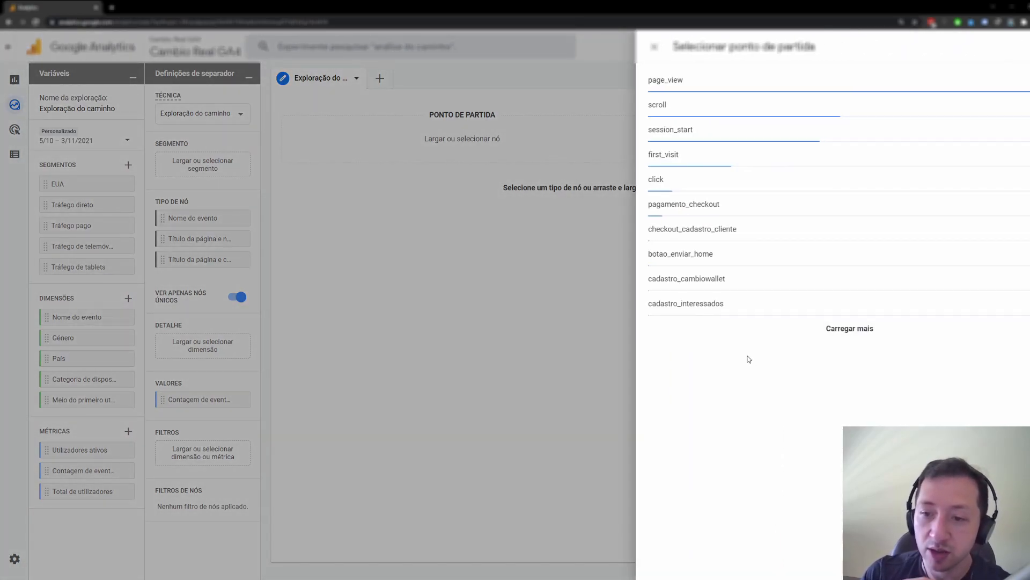
{"action": "left_click", "coordinate": [717, 205]}
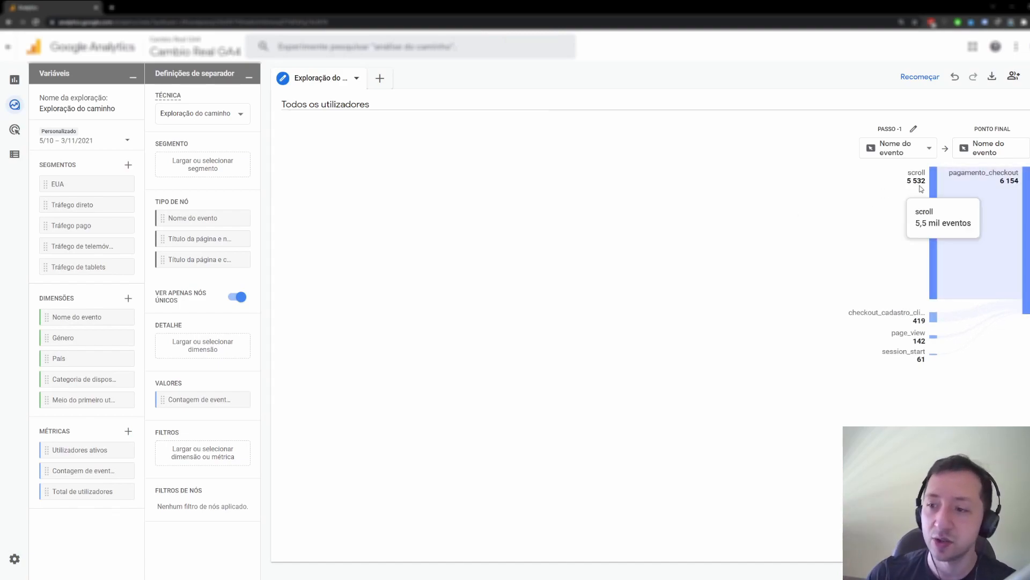
{"action": "left_click", "coordinate": [934, 198]}
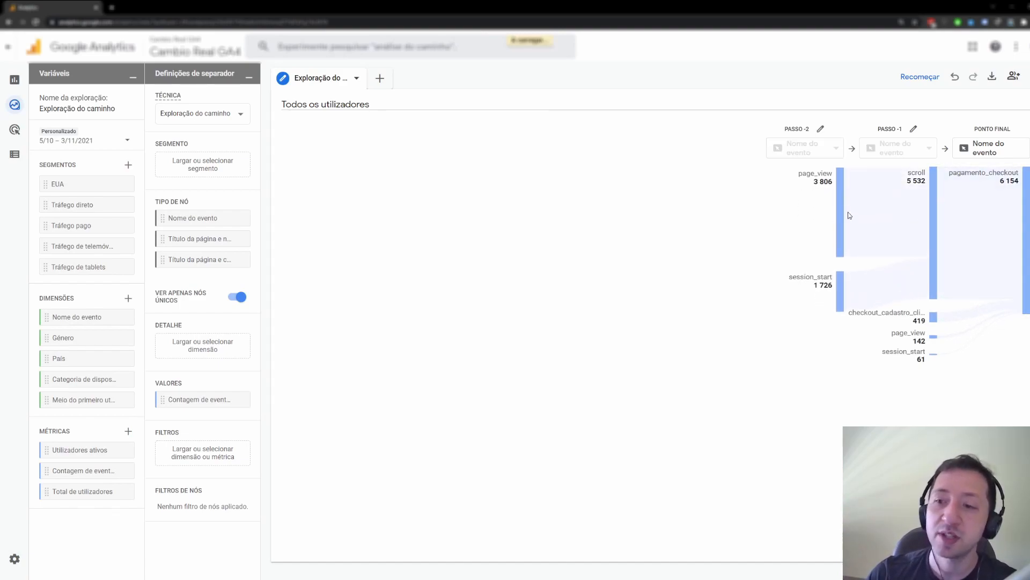
{"action": "left_click", "coordinate": [840, 210]}
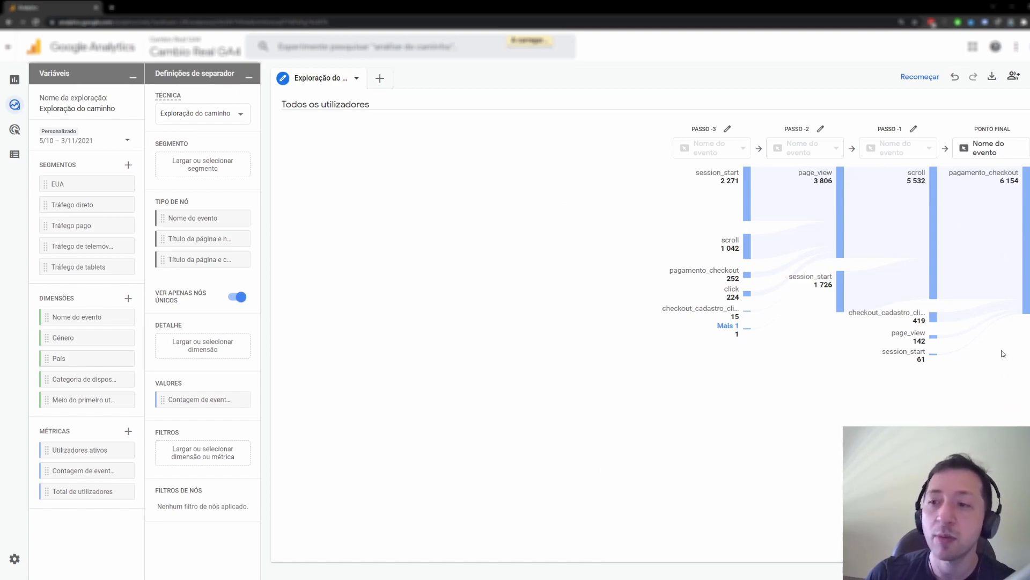
Create a new exploration from the Sobreposição de segmentos template and examine the overlap between the mobile-phone and desktop traffic segments.
{"action": "left_click", "coordinate": [19, 111]}
{"action": "left_click", "coordinate": [828, 168]}
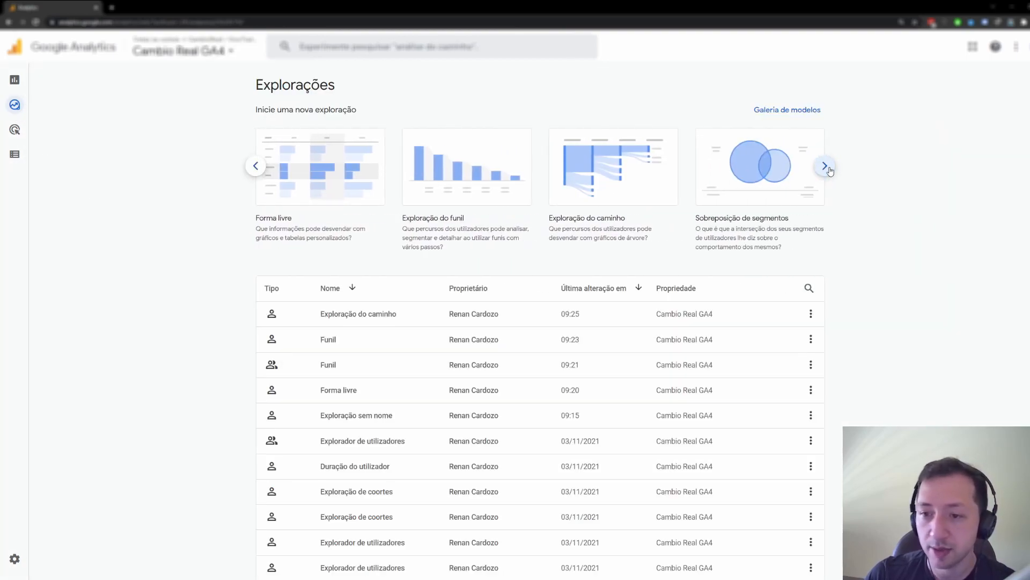
{"action": "left_click", "coordinate": [724, 189]}
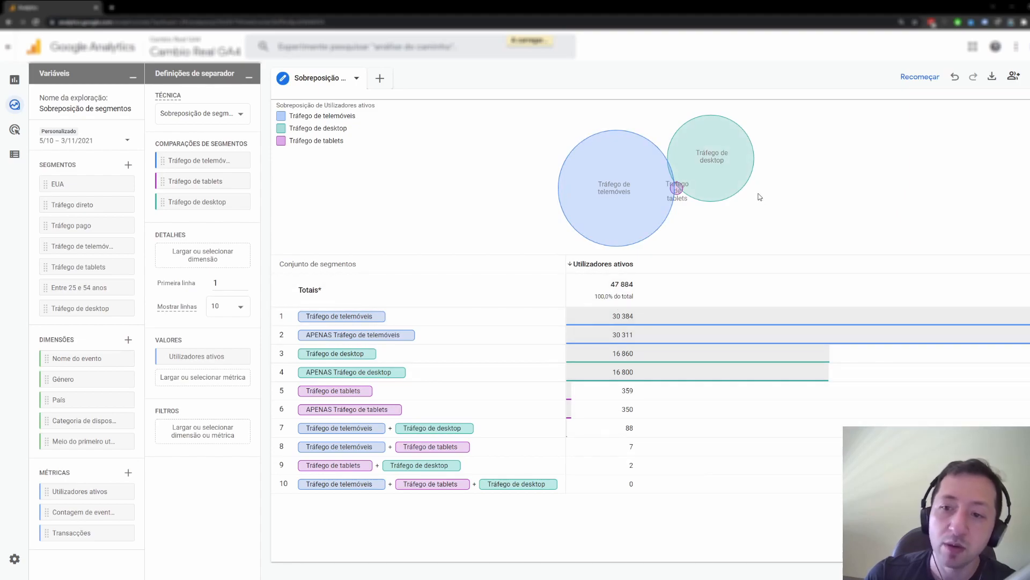
{"action": "mouse_move", "coordinate": [696, 179]}
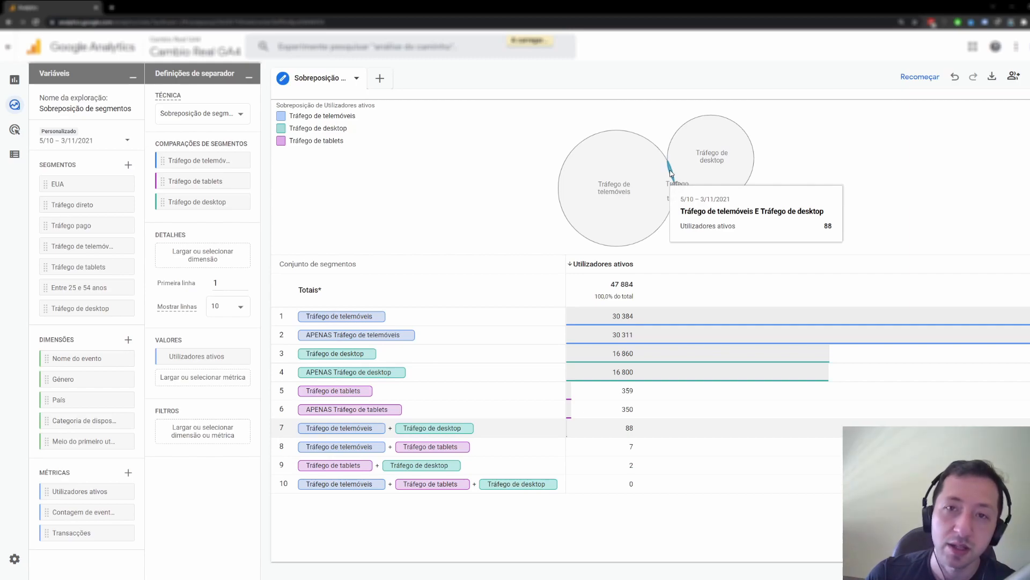
{"action": "mouse_move", "coordinate": [660, 195]}
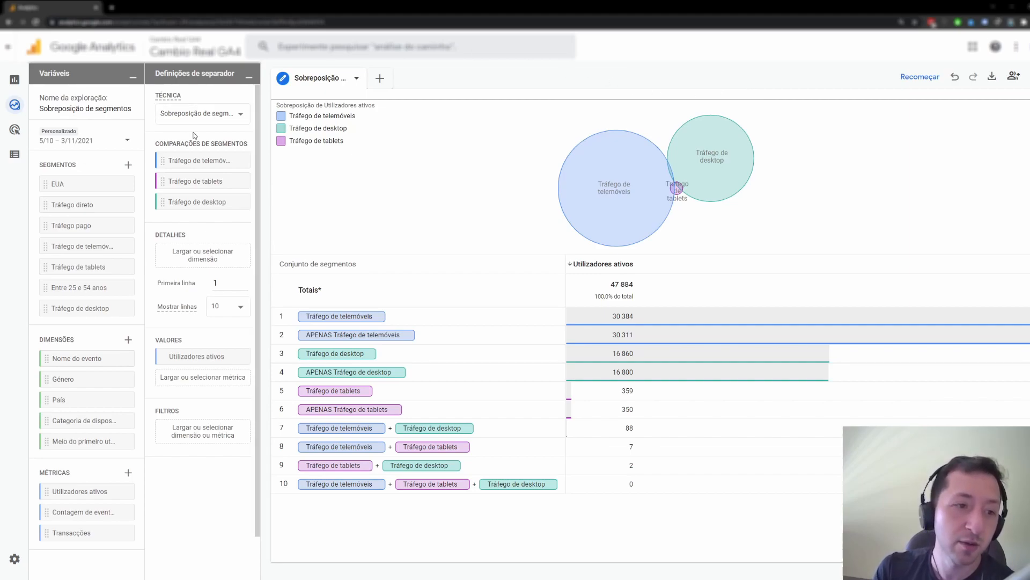
Start a new custom user segment that includes users with the envio_br event.
{"action": "left_click", "coordinate": [128, 166]}
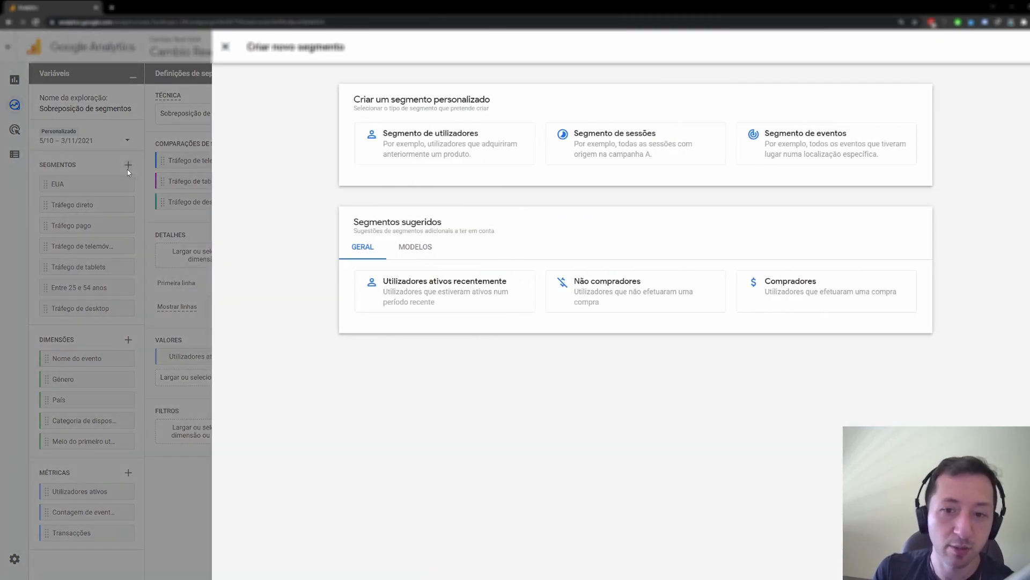
{"action": "left_click", "coordinate": [426, 160]}
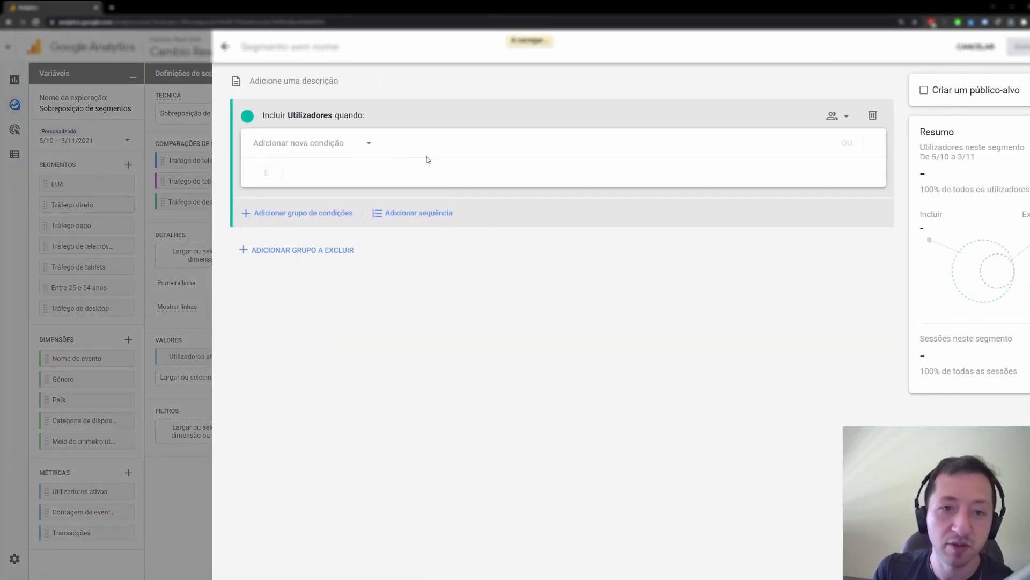
{"action": "left_click", "coordinate": [343, 144]}
{"action": "left_click", "coordinate": [295, 198]}
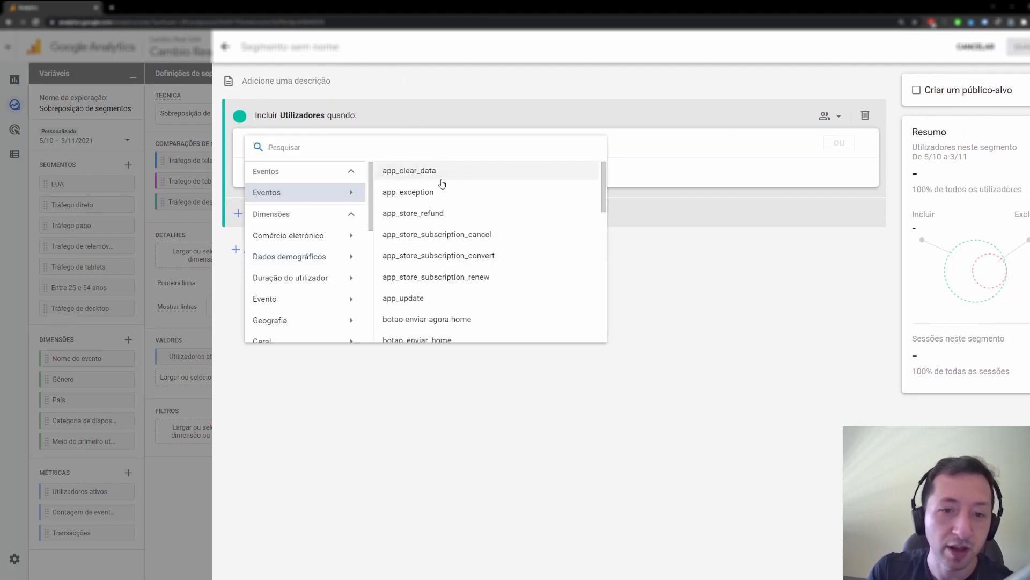
{"action": "scroll", "coordinate": [468, 258], "scroll_direction": "down", "scroll_amount": 2}
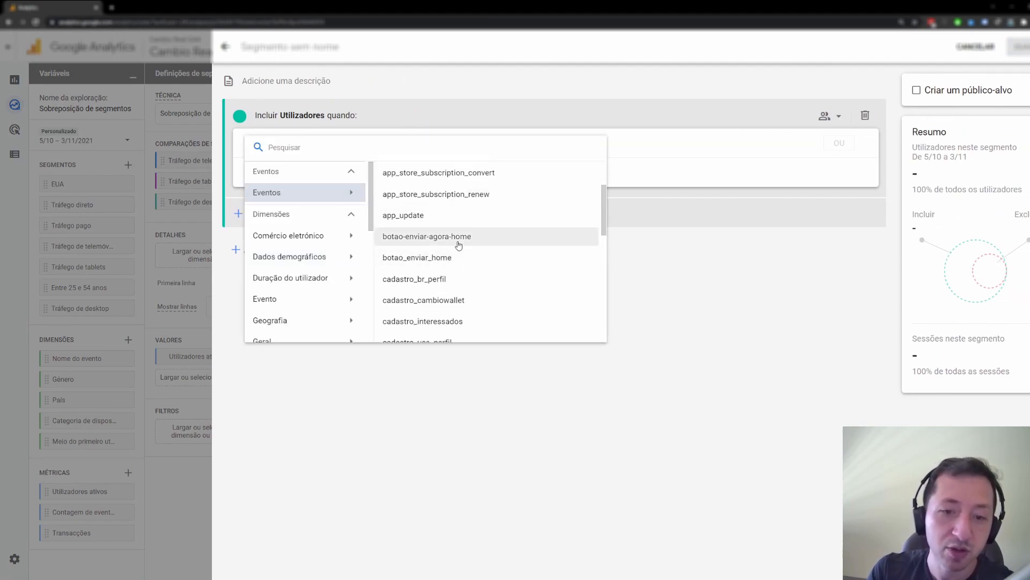
{"action": "scroll", "coordinate": [458, 261], "scroll_direction": "down", "scroll_amount": 1}
{"action": "scroll", "coordinate": [453, 271], "scroll_direction": "down", "scroll_amount": 2}
{"action": "scroll", "coordinate": [448, 255], "scroll_direction": "down", "scroll_amount": 3}
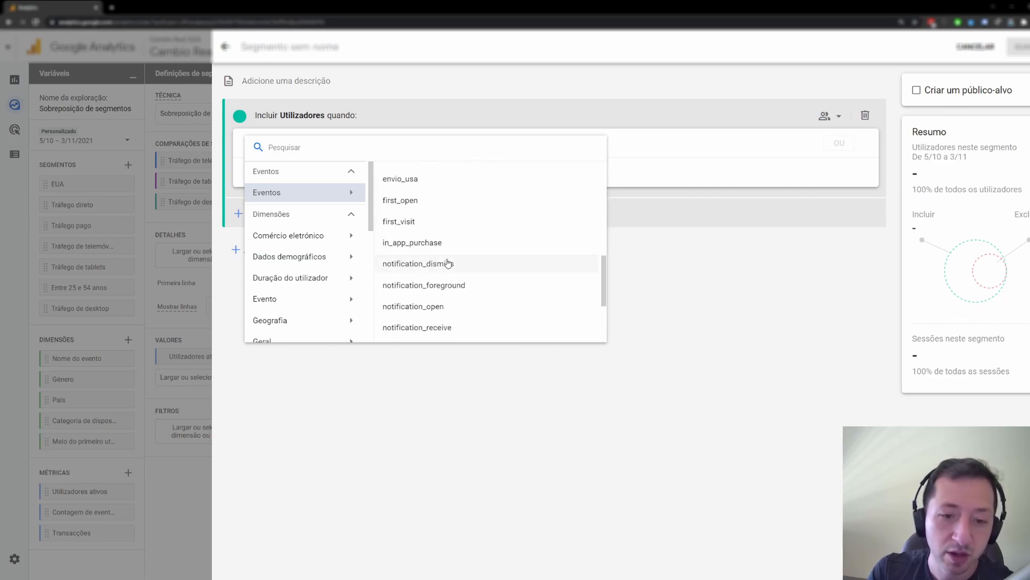
{"action": "scroll", "coordinate": [441, 225], "scroll_direction": "up", "scroll_amount": 1}
{"action": "left_click", "coordinate": [423, 201]}
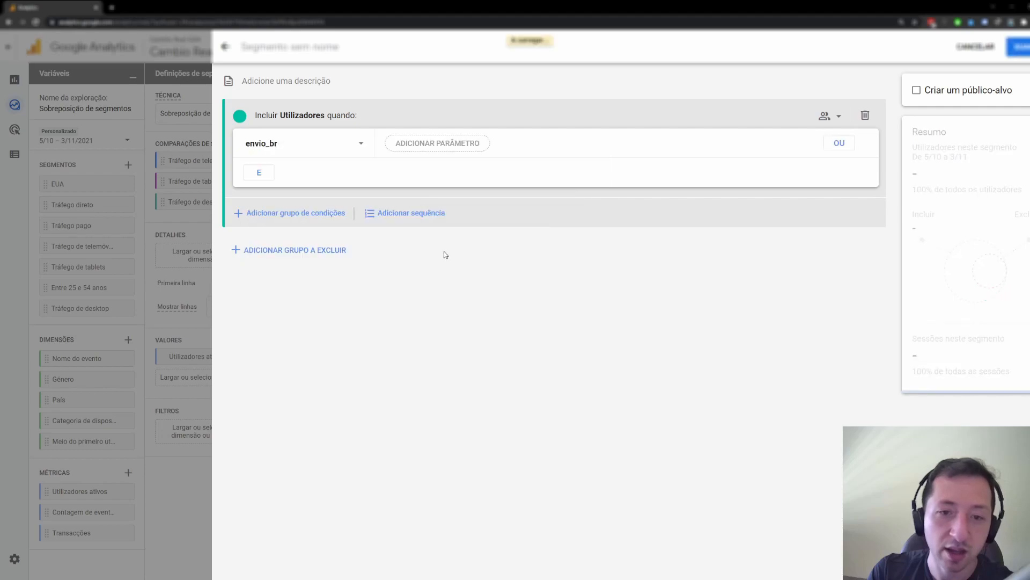
Add the parameter event_count > 0 to the envio_br condition.
{"action": "left_click", "coordinate": [436, 142]}
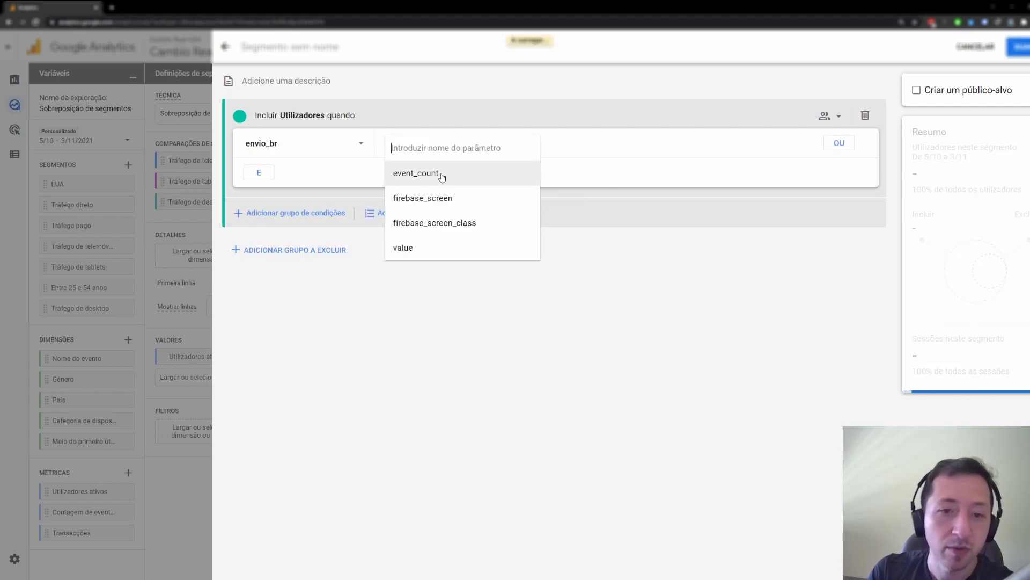
{"action": "left_click", "coordinate": [439, 173]}
{"action": "left_click", "coordinate": [511, 286]}
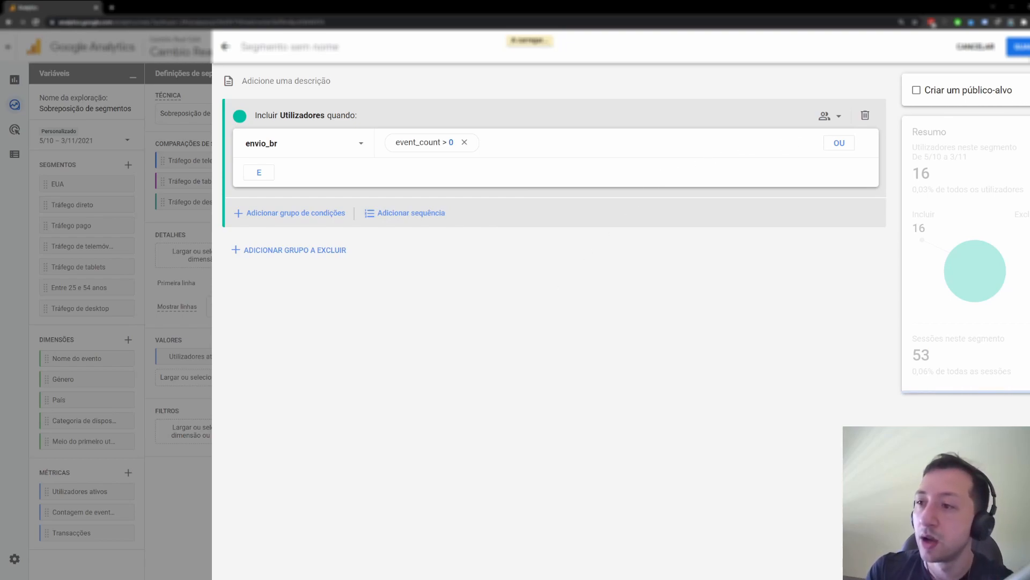
Name the new user segment envio_br and save it to the exploration.
{"action": "left_click", "coordinate": [285, 47]}
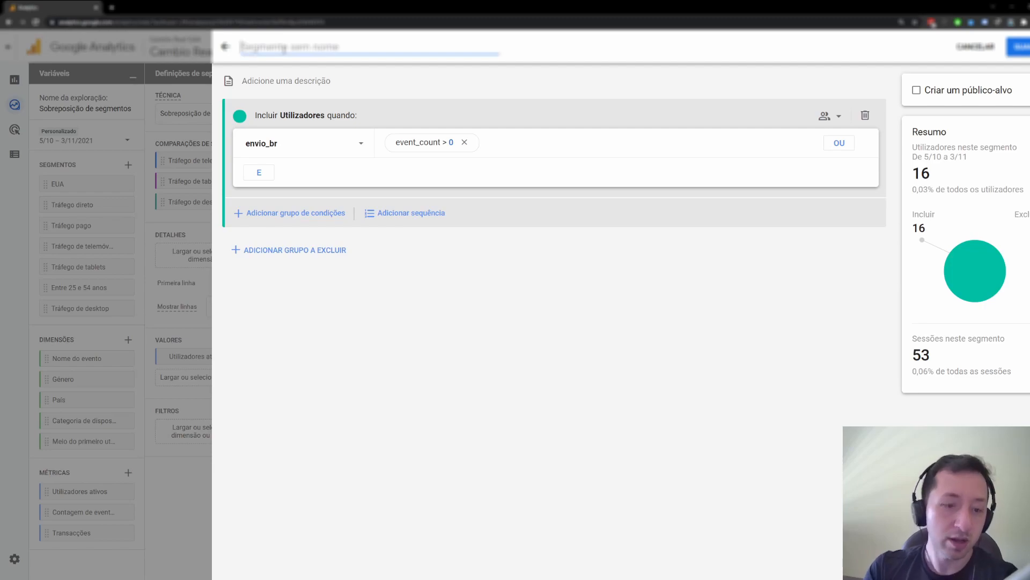
{"action": "type", "text": "envio"}
{"action": "type", "text": "_br"}
{"action": "key", "text": "Return"}
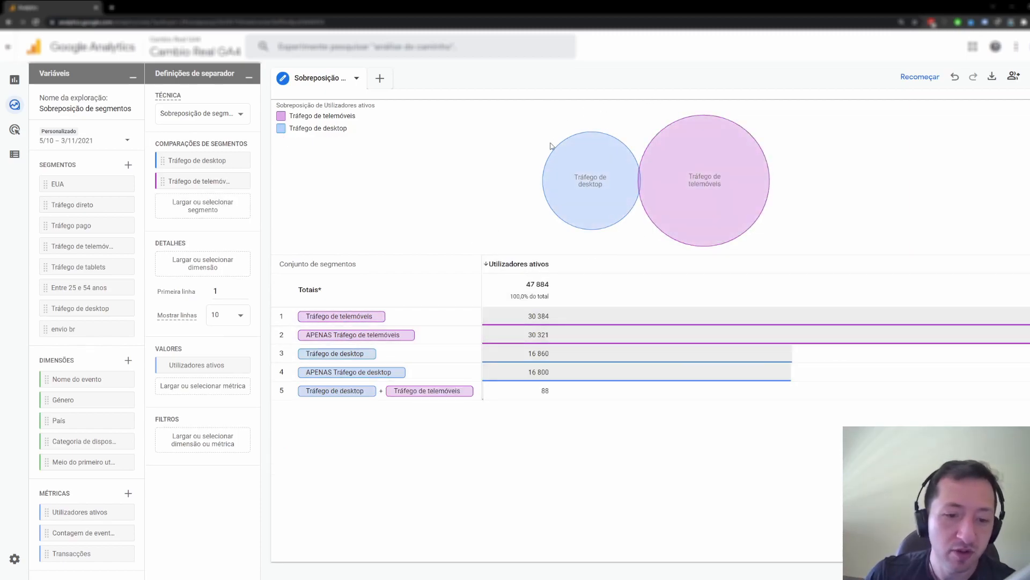
{"action": "mouse_move", "coordinate": [600, 150]}
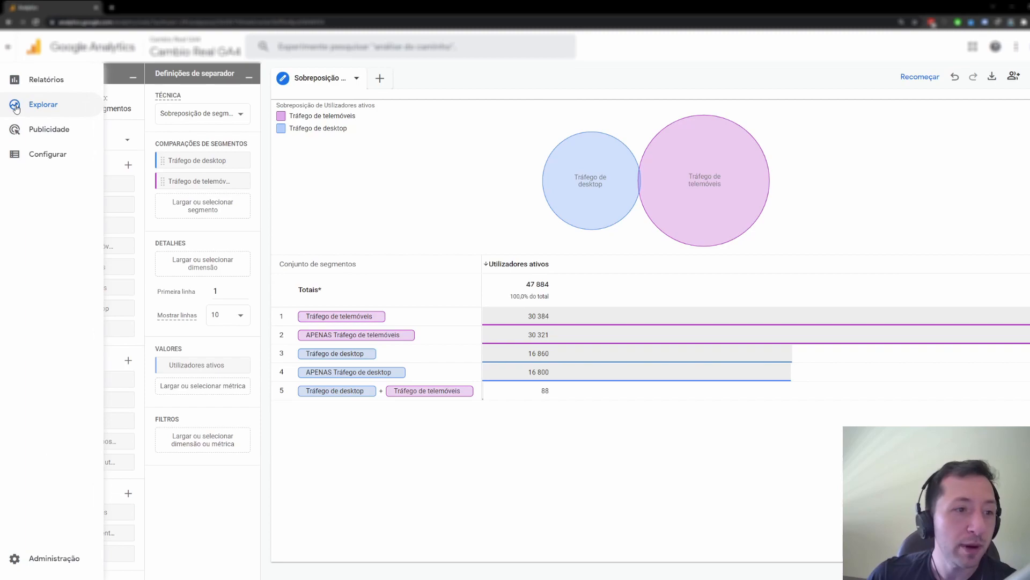
Create a new exploration from the Explorador de utilizadores template.
{"action": "left_click", "coordinate": [15, 107]}
{"action": "left_click", "coordinate": [825, 167]}
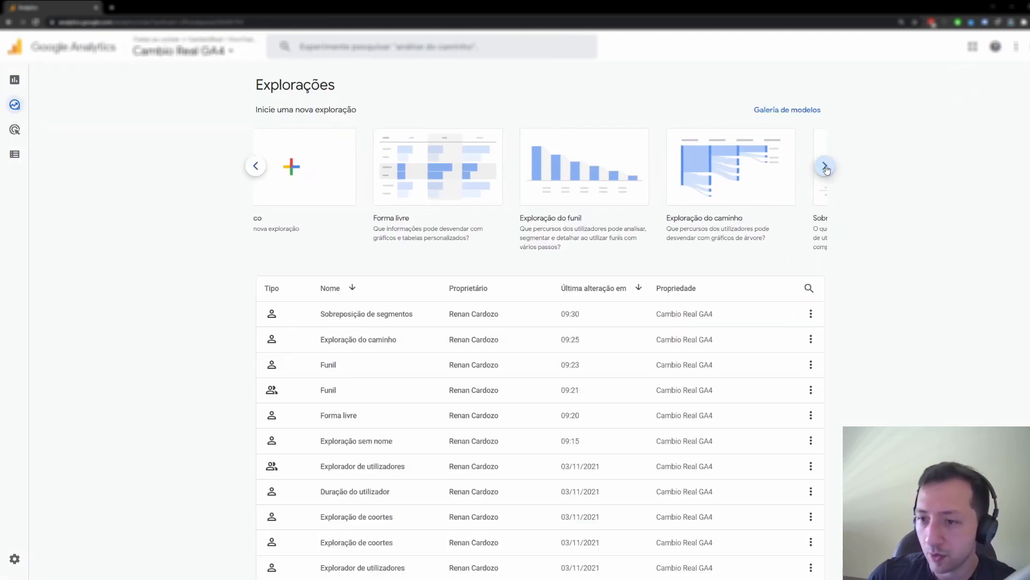
{"action": "left_click", "coordinate": [826, 167]}
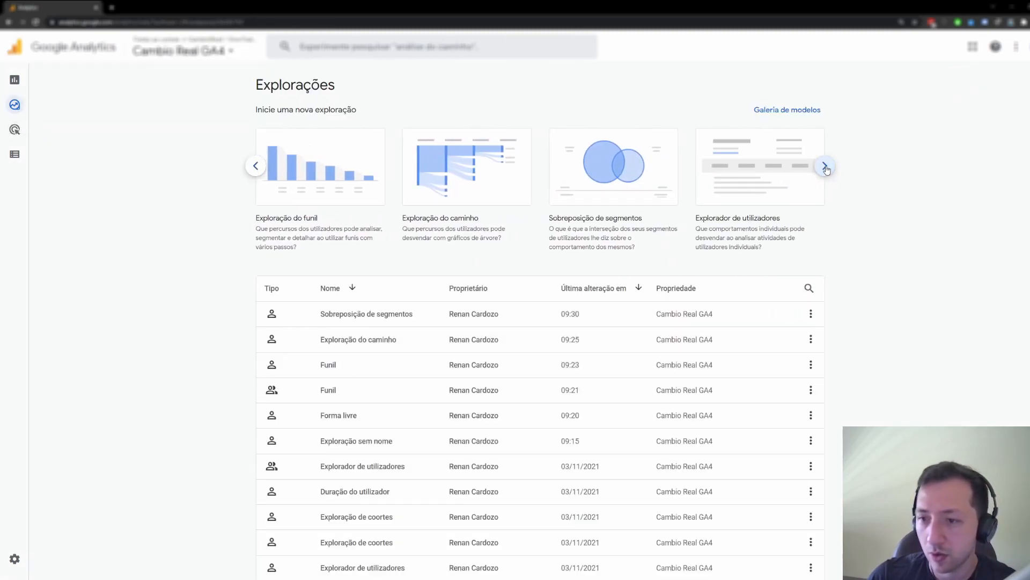
{"action": "left_click", "coordinate": [750, 191]}
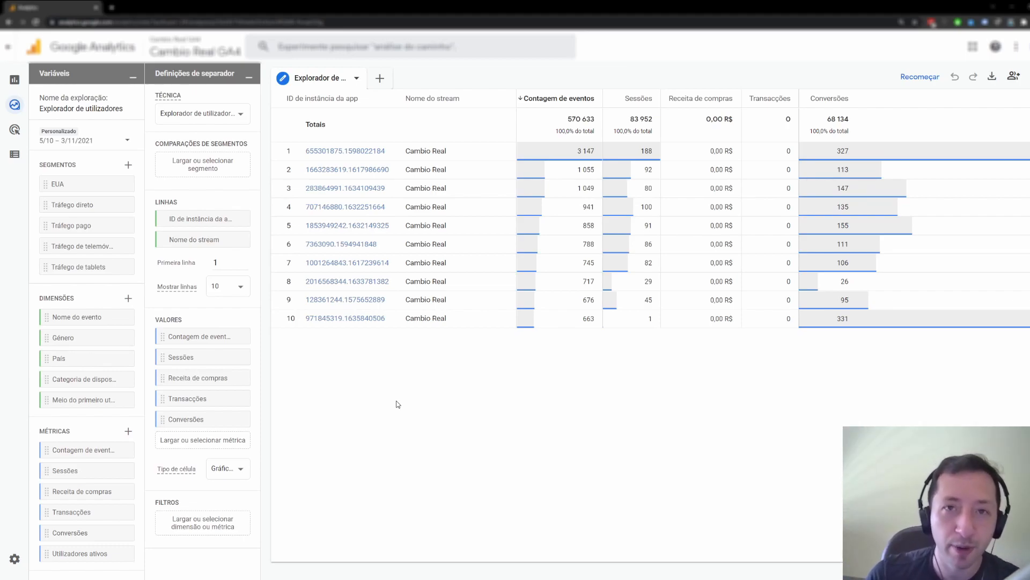
Remove the metrics Receita de compras and Transacções from the user table's values.
{"action": "mouse_move", "coordinate": [337, 102]}
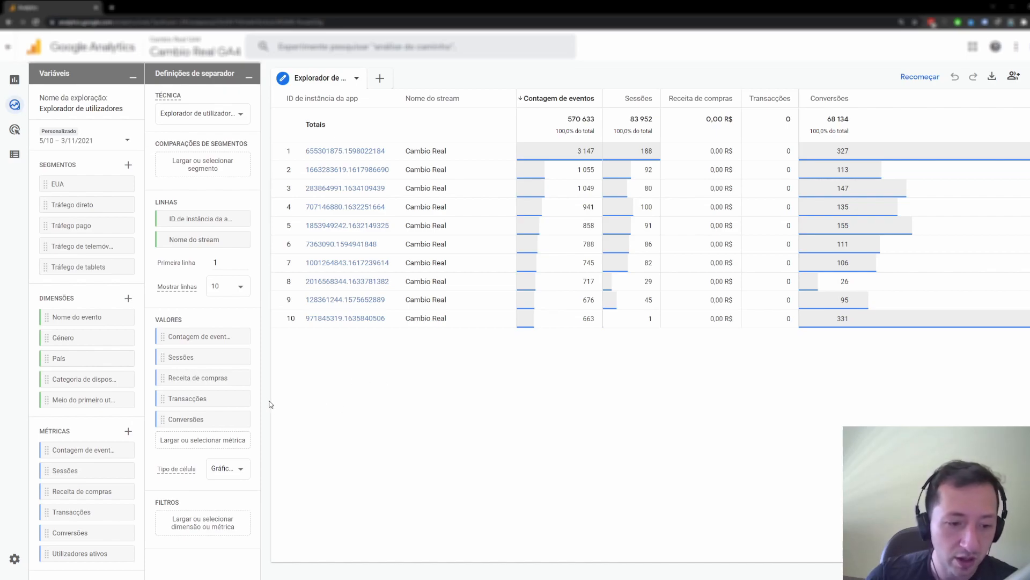
{"action": "left_click", "coordinate": [236, 378]}
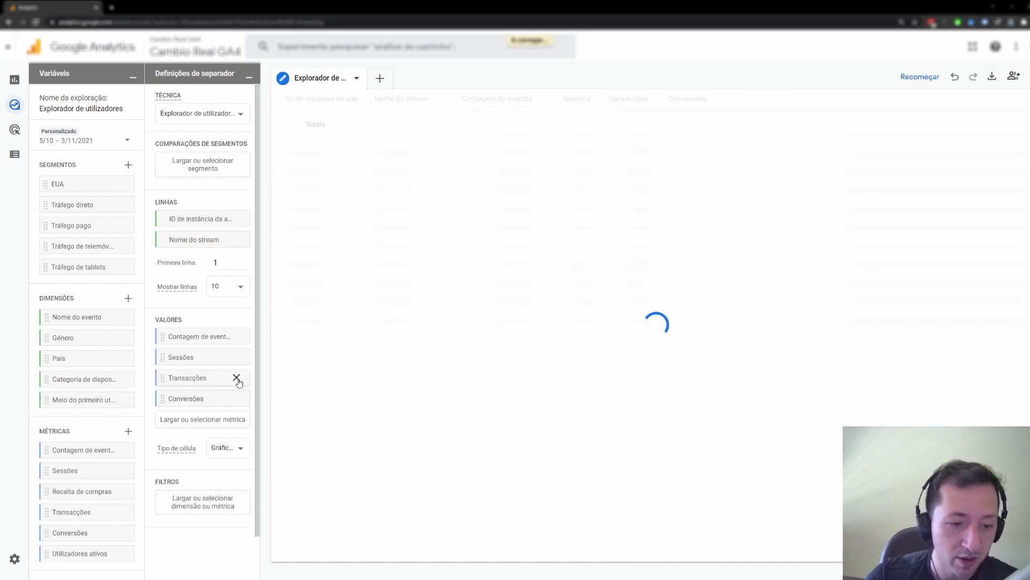
{"action": "left_click", "coordinate": [237, 378]}
Import the metric Valor do evento into the exploration and add it to the table's values after Conversões.
{"action": "left_click", "coordinate": [128, 431]}
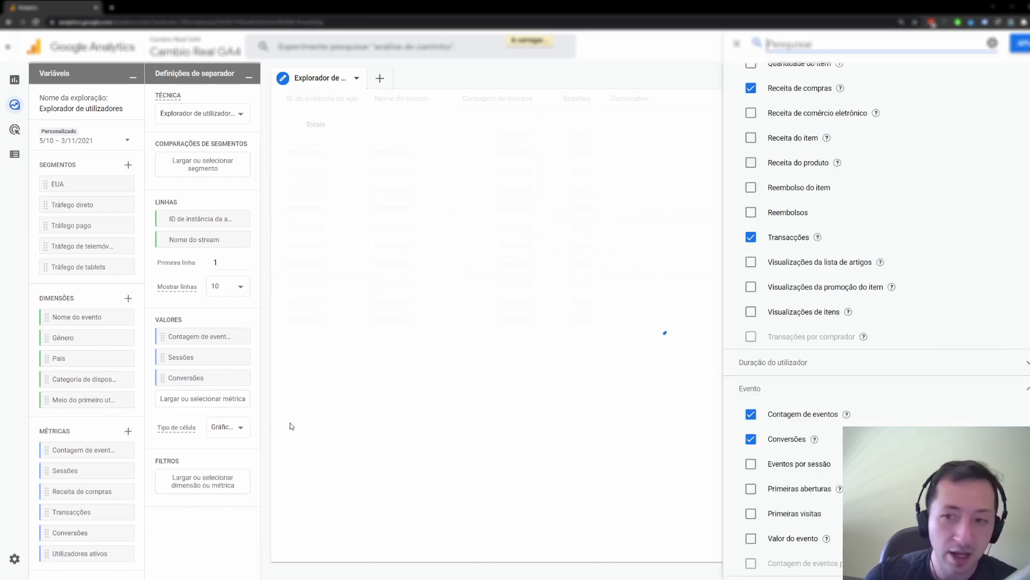
{"action": "type", "text": "valor"}
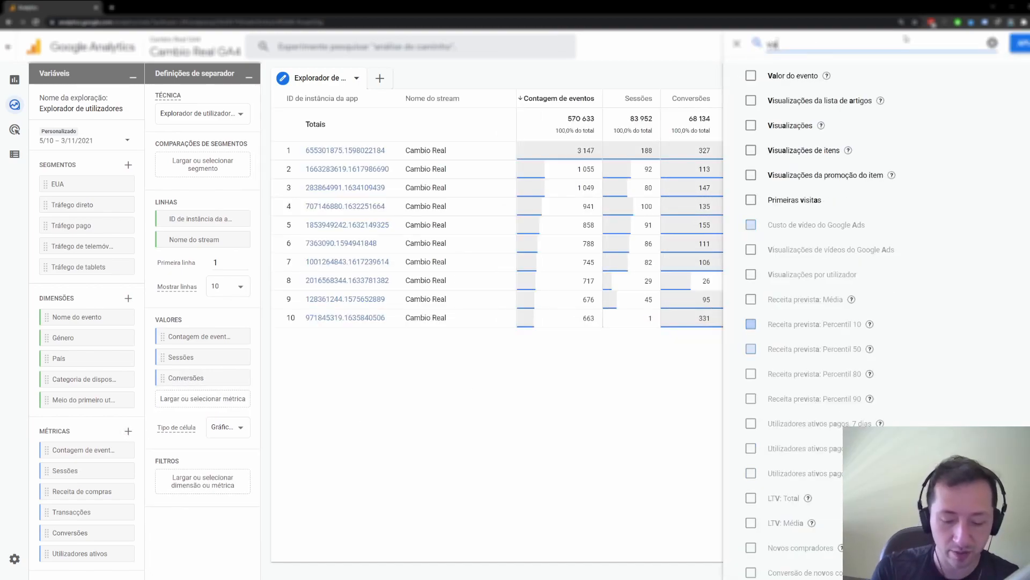
{"action": "left_click", "coordinate": [750, 76]}
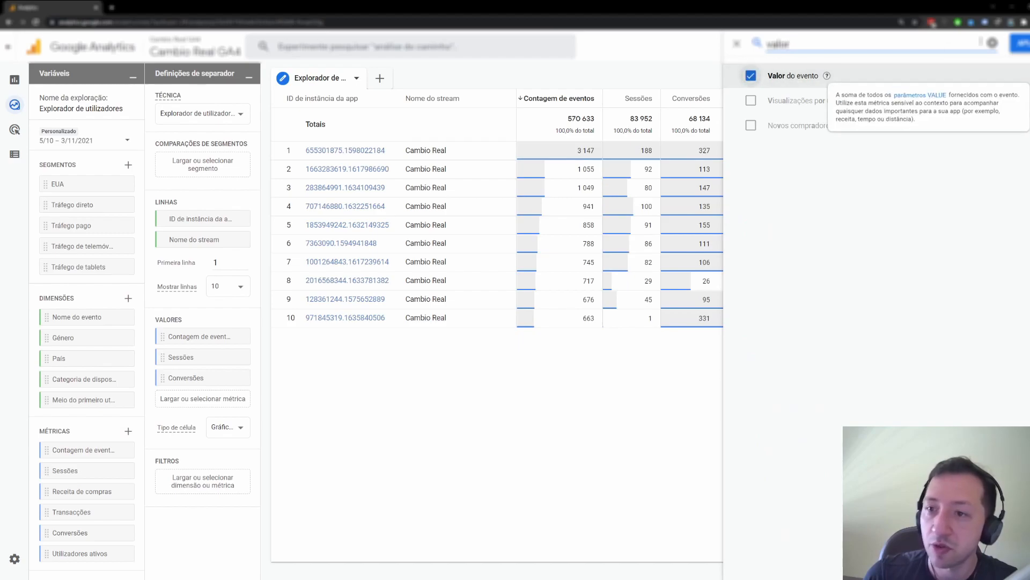
{"action": "left_click", "coordinate": [1020, 43]}
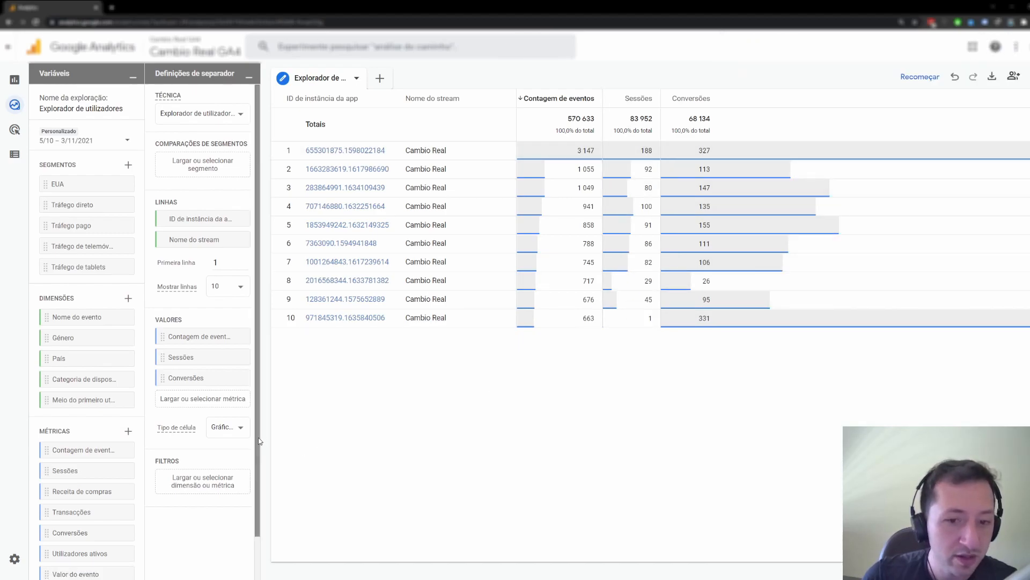
{"action": "scroll", "coordinate": [99, 441], "scroll_direction": "down", "scroll_amount": 1}
{"action": "left_click_drag", "start_coordinate": [48, 563], "coordinate": [169, 404]}
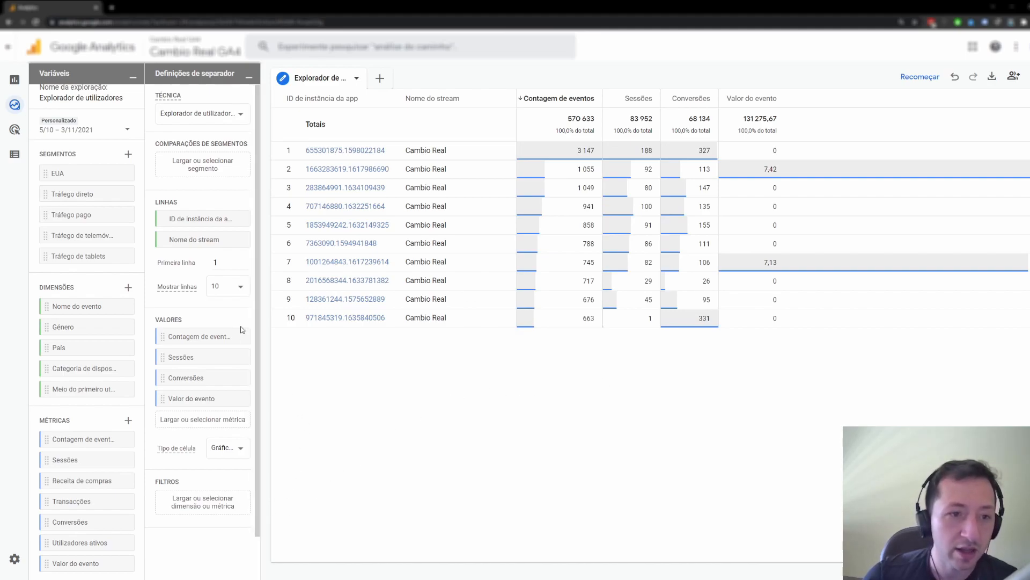
Start a new custom user segment that includes users with the pagamento_checkout event.
{"action": "left_click", "coordinate": [129, 154]}
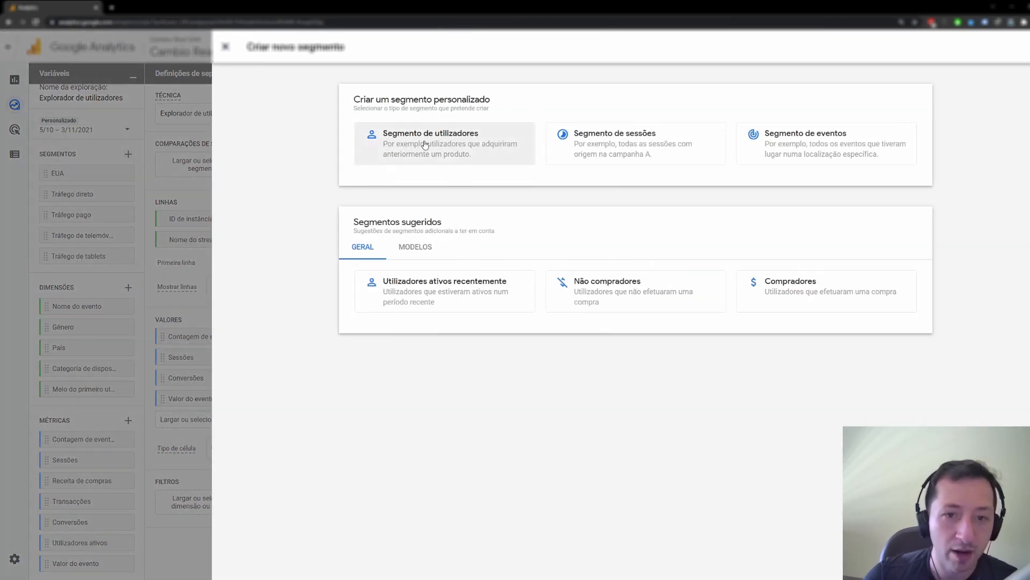
{"action": "left_click", "coordinate": [424, 141]}
{"action": "left_click", "coordinate": [341, 142]}
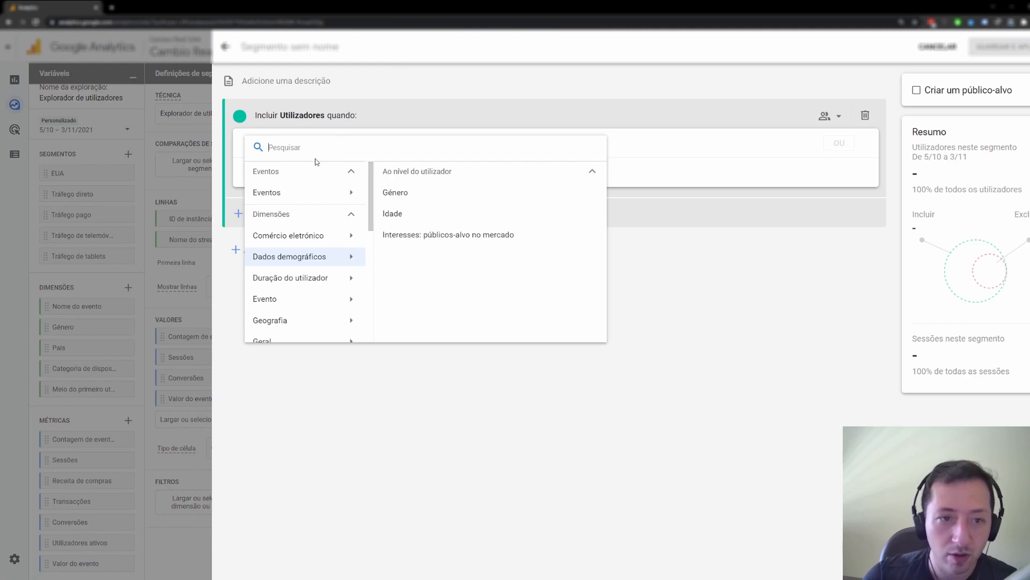
{"action": "mouse_move", "coordinate": [285, 197]}
{"action": "scroll", "coordinate": [462, 268], "scroll_direction": "down", "scroll_amount": 4}
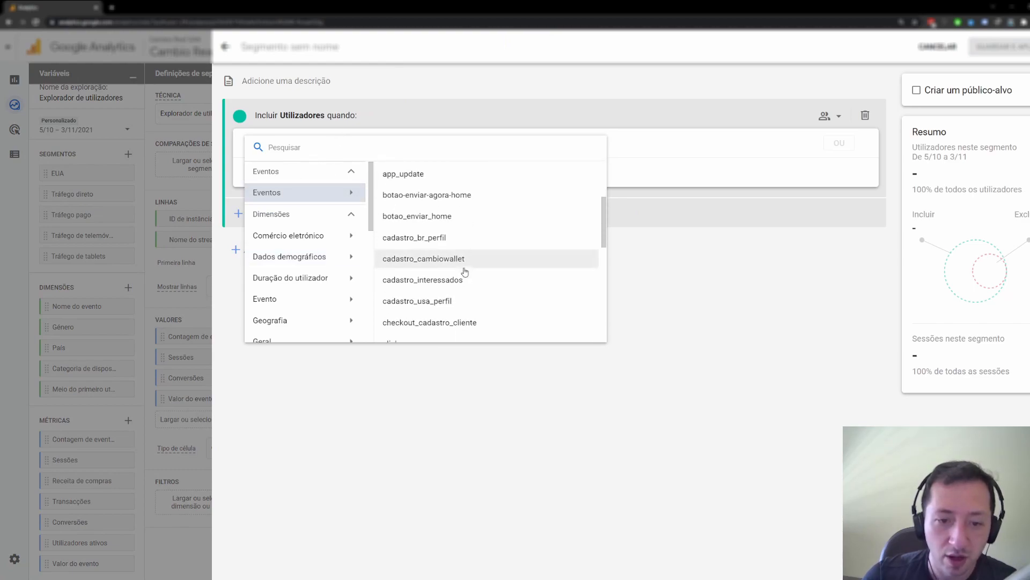
{"action": "scroll", "coordinate": [461, 268], "scroll_direction": "down", "scroll_amount": 2}
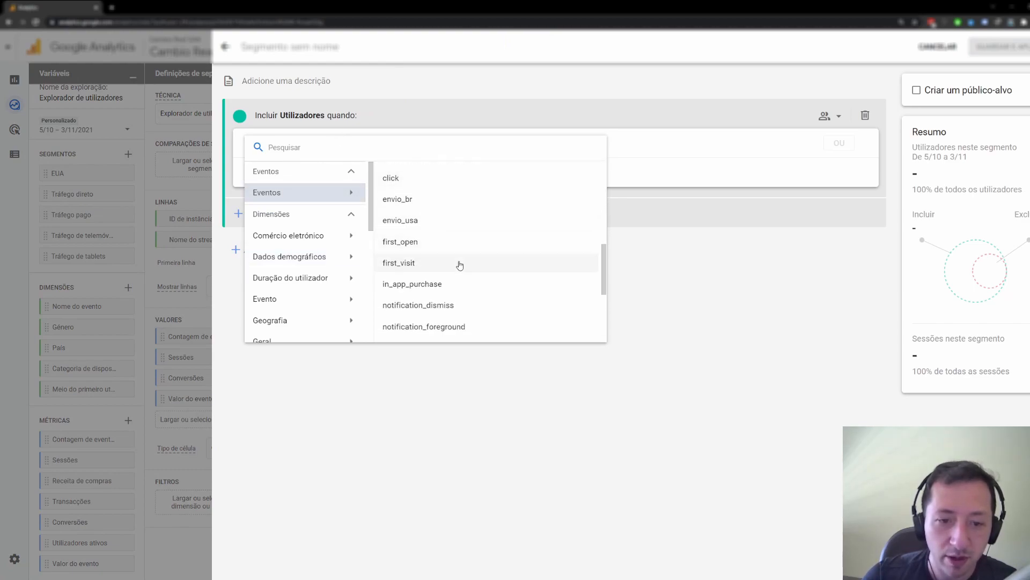
{"action": "scroll", "coordinate": [460, 265], "scroll_direction": "down", "scroll_amount": 3}
{"action": "left_click", "coordinate": [452, 246]}
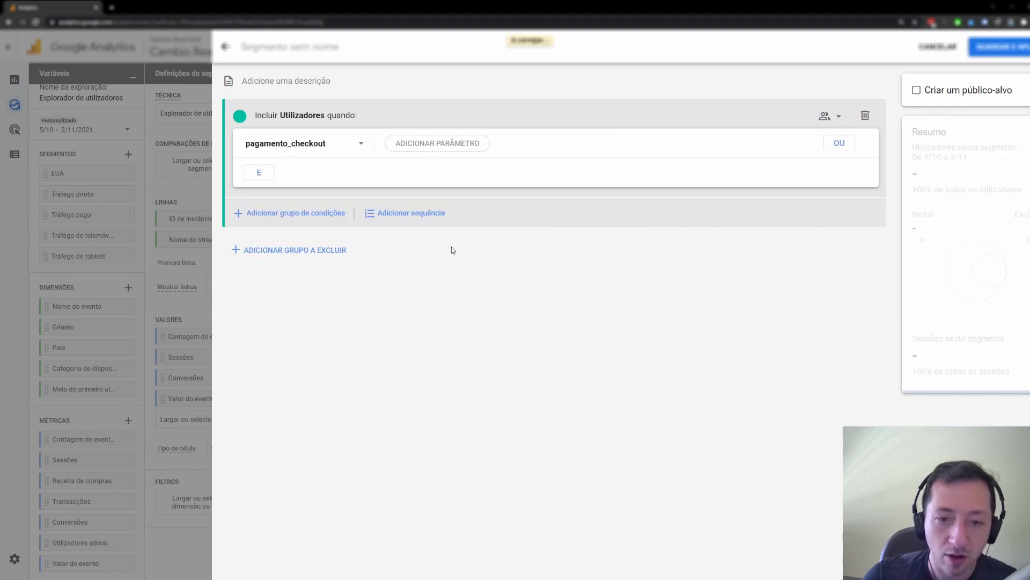
Add the parameter event_count > 0 to the pagamento_checkout condition, and save and apply the unnamed segment.
{"action": "left_click", "coordinate": [448, 147]}
{"action": "left_click", "coordinate": [416, 173]}
{"action": "left_click", "coordinate": [520, 284]}
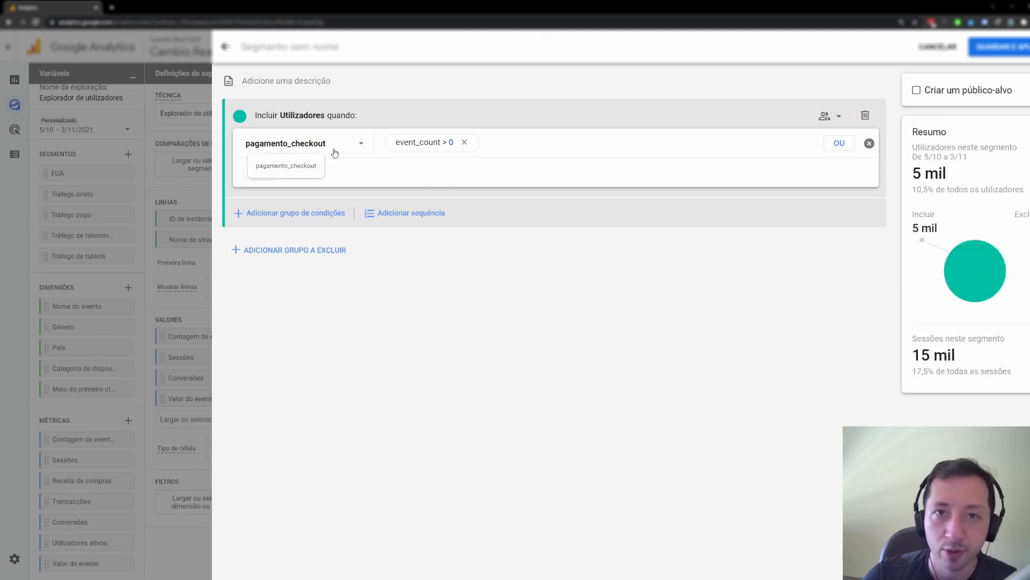
{"action": "left_click", "coordinate": [1005, 49]}
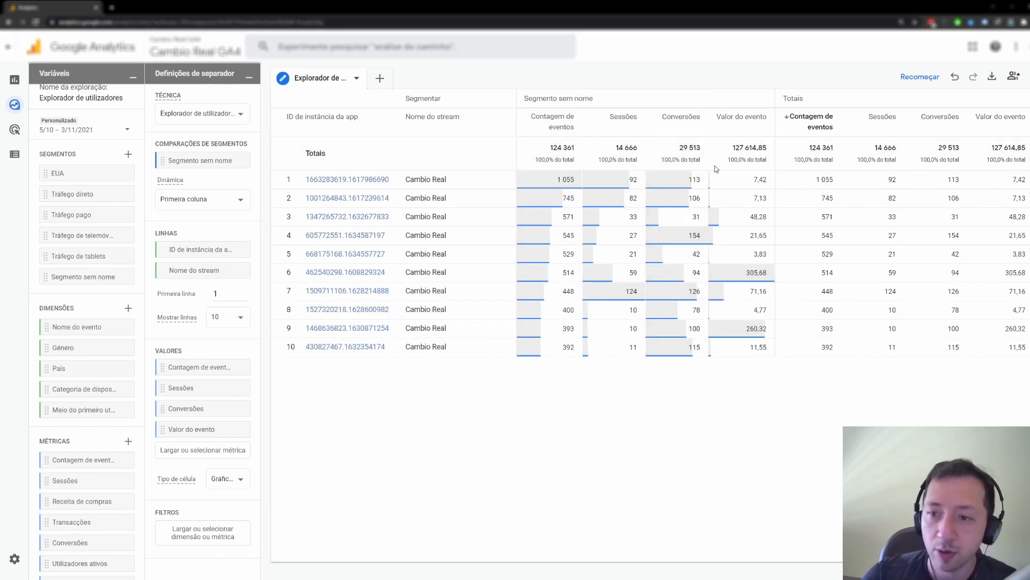
Sort the user table by Valor do evento in descending order and show 100 rows.
{"action": "mouse_move", "coordinate": [743, 120]}
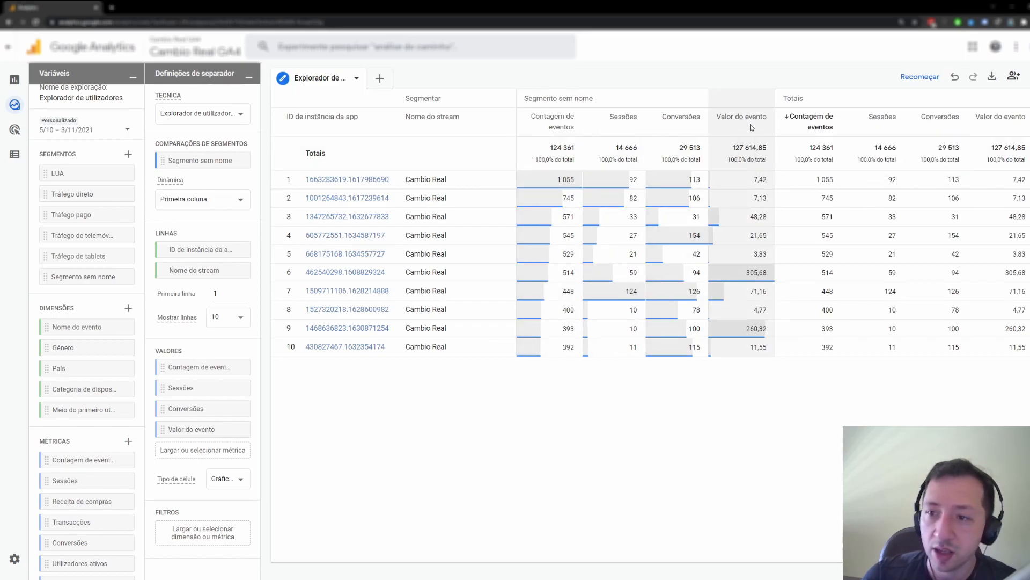
{"action": "left_click", "coordinate": [728, 117]}
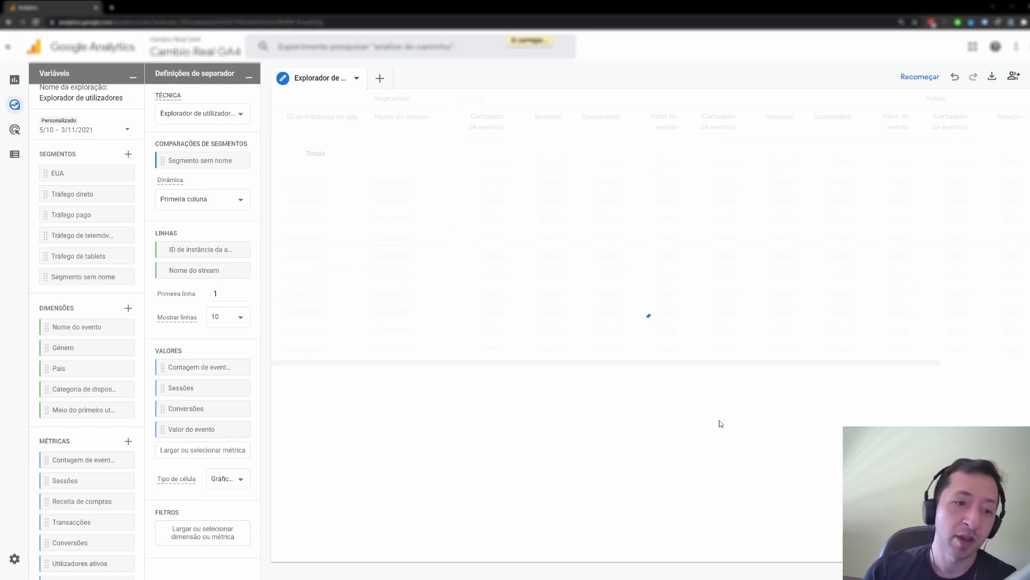
{"action": "left_click", "coordinate": [241, 320]}
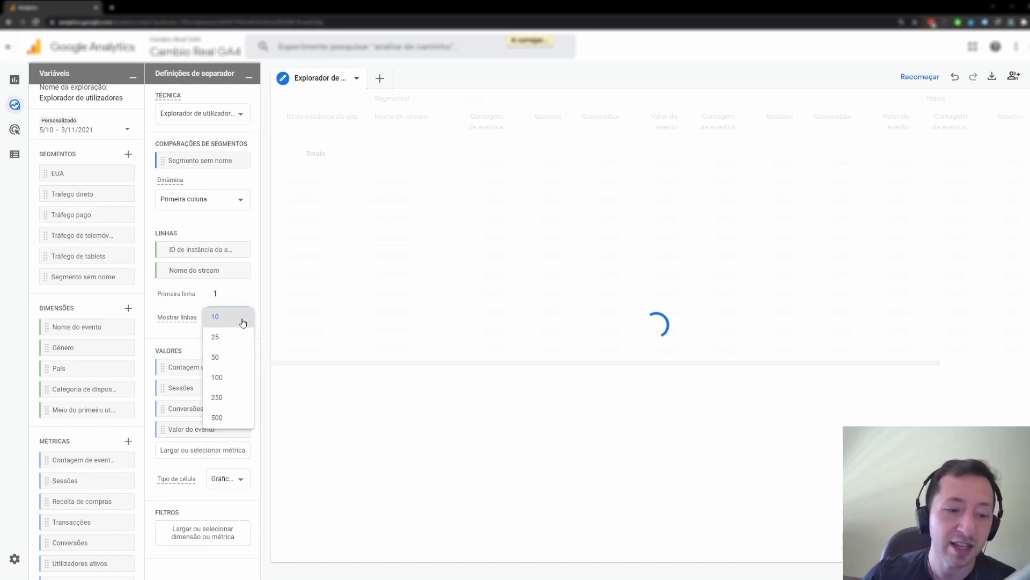
{"action": "left_click", "coordinate": [226, 377]}
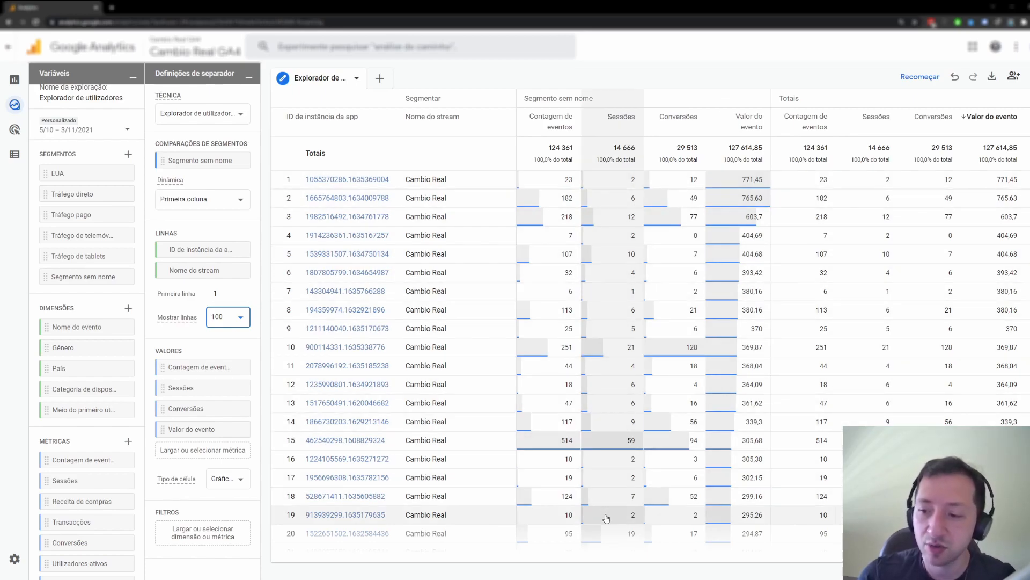
Open the activity of the first user in the table, examine the first-seen date and event timeline, and return to the user table.
{"action": "left_click", "coordinate": [359, 183]}
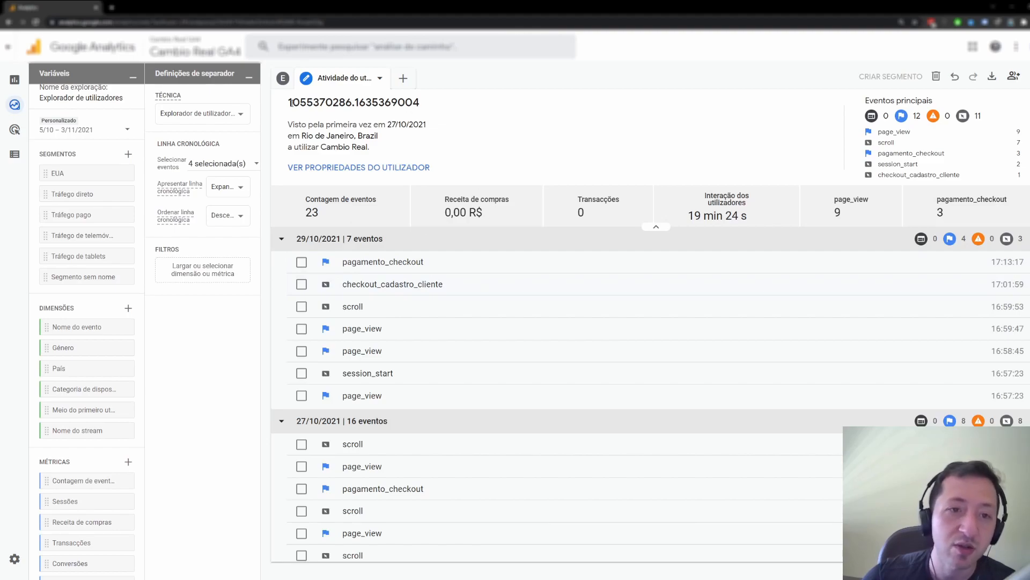
{"action": "left_click_drag", "start_coordinate": [291, 103], "coordinate": [421, 105]}
{"action": "left_click", "coordinate": [502, 164]}
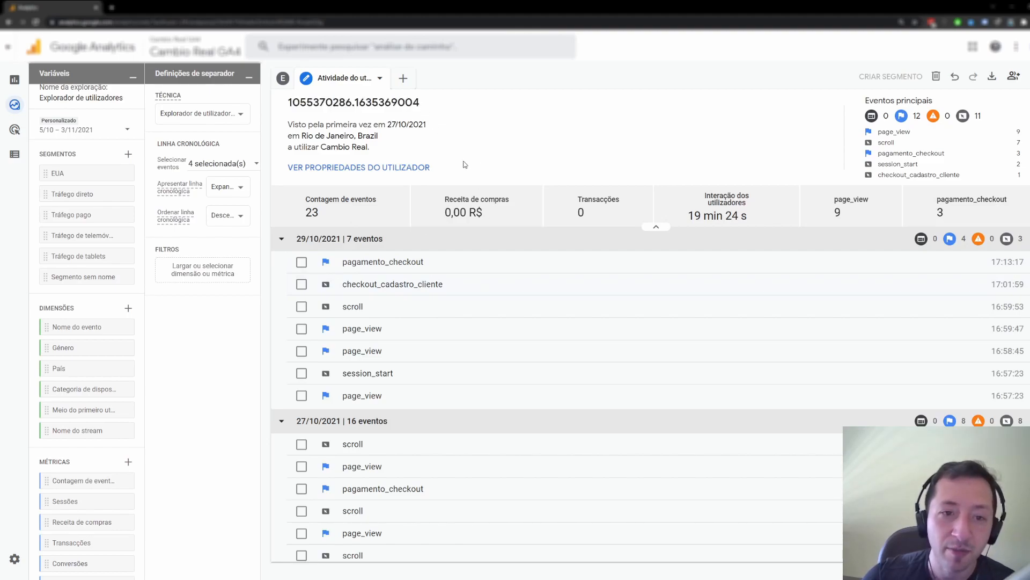
{"action": "scroll", "coordinate": [499, 287], "scroll_direction": "down", "scroll_amount": 2}
{"action": "scroll", "coordinate": [429, 325], "scroll_direction": "up", "scroll_amount": 2}
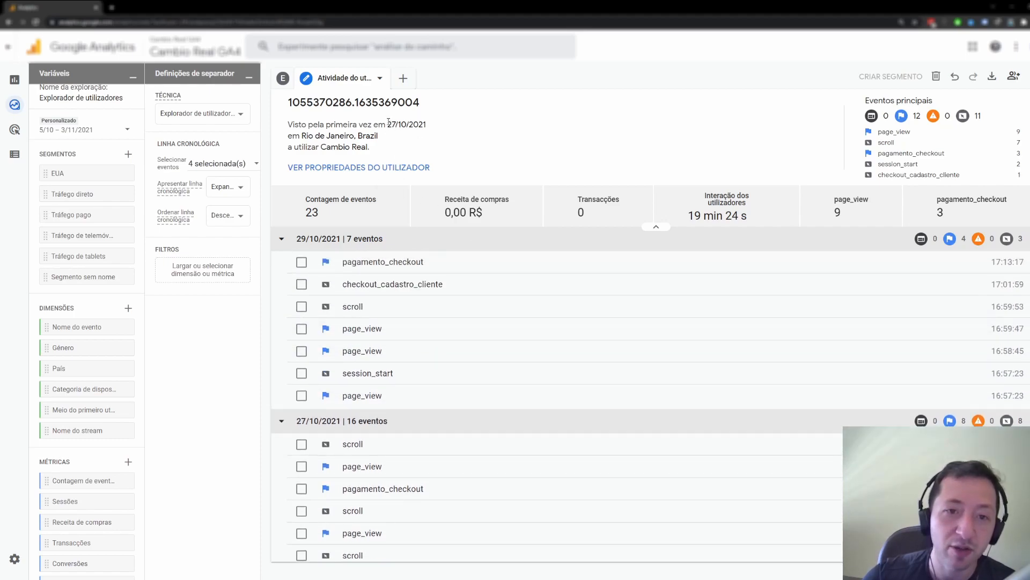
{"action": "left_click_drag", "start_coordinate": [389, 124], "coordinate": [427, 125]}
{"action": "scroll", "coordinate": [469, 335], "scroll_direction": "down", "scroll_amount": 3}
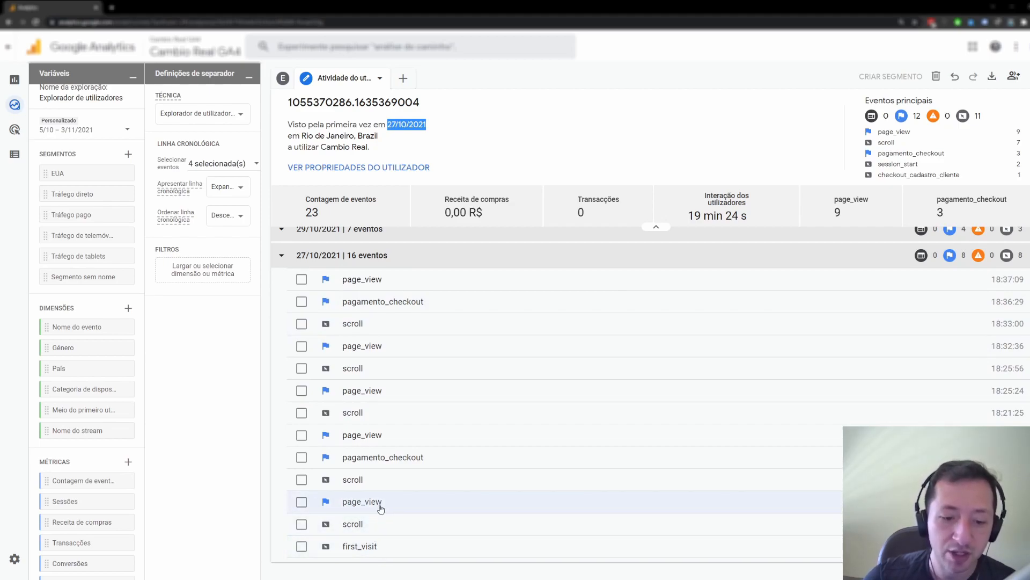
{"action": "scroll", "coordinate": [391, 463], "scroll_direction": "up", "scroll_amount": 1}
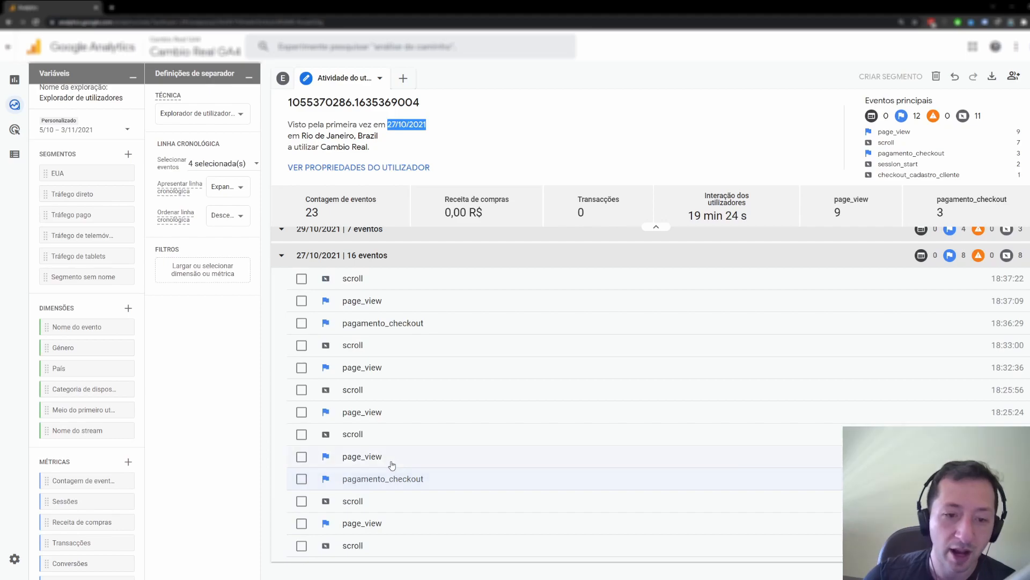
{"action": "scroll", "coordinate": [601, 447], "scroll_direction": "down", "scroll_amount": 1}
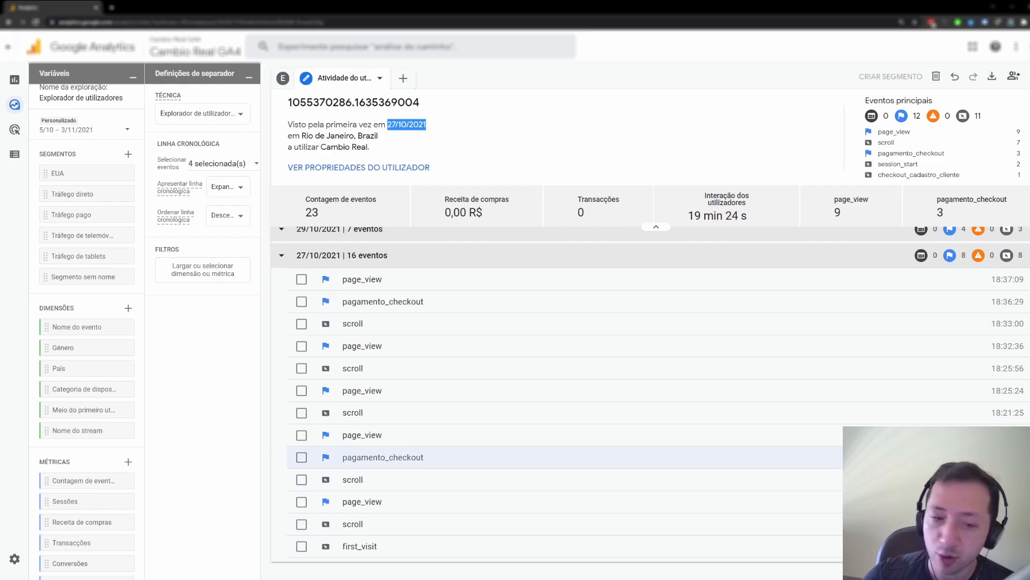
{"action": "scroll", "coordinate": [809, 371], "scroll_direction": "up", "scroll_amount": 3}
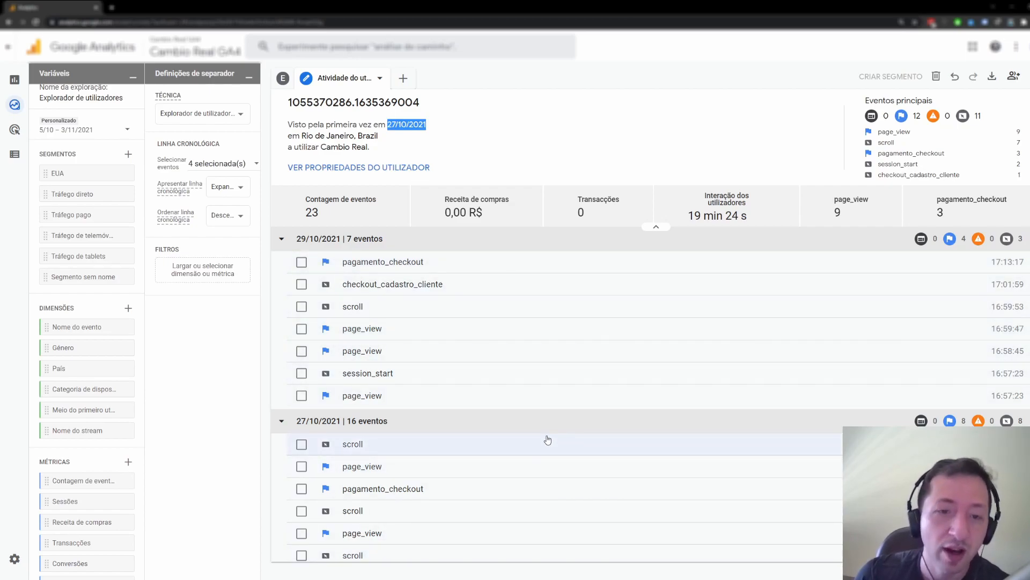
{"action": "left_click", "coordinate": [283, 78]}
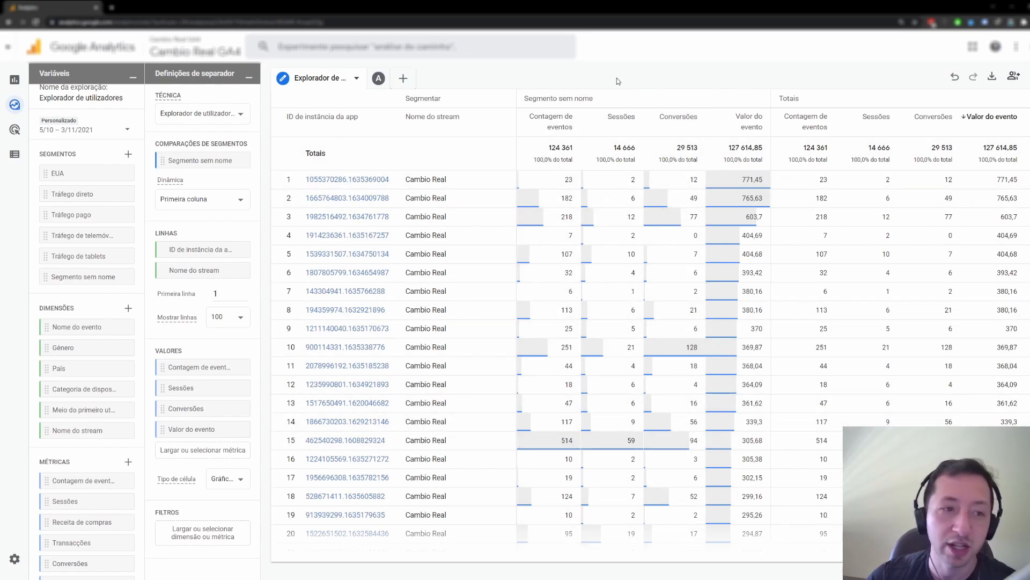
Create a new exploration from the Exploração de coortes template.
{"action": "left_click", "coordinate": [24, 104]}
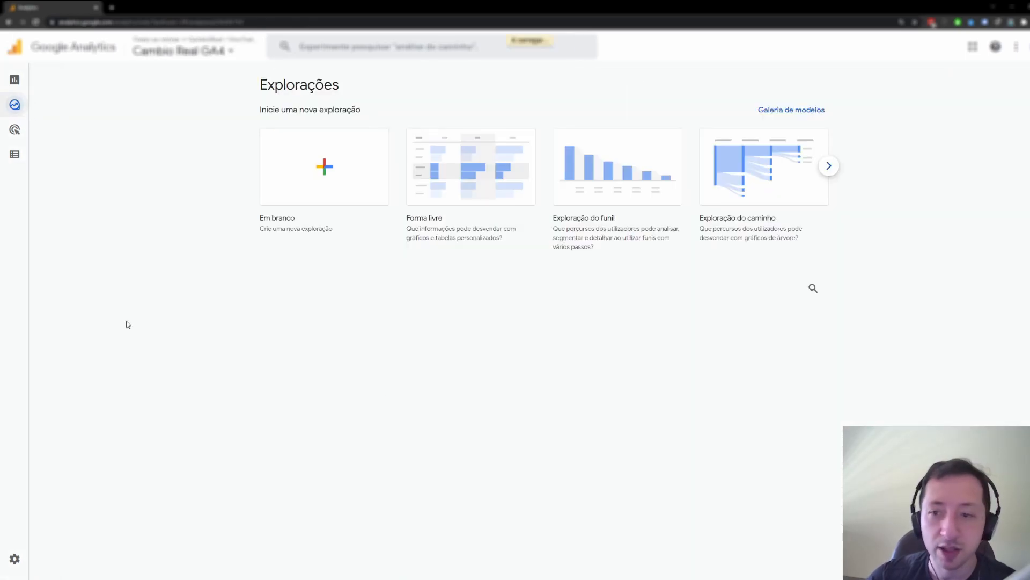
{"action": "left_click", "coordinate": [830, 168]}
{"action": "left_click", "coordinate": [831, 170]}
{"action": "left_click", "coordinate": [830, 170]}
{"action": "left_click", "coordinate": [829, 169]}
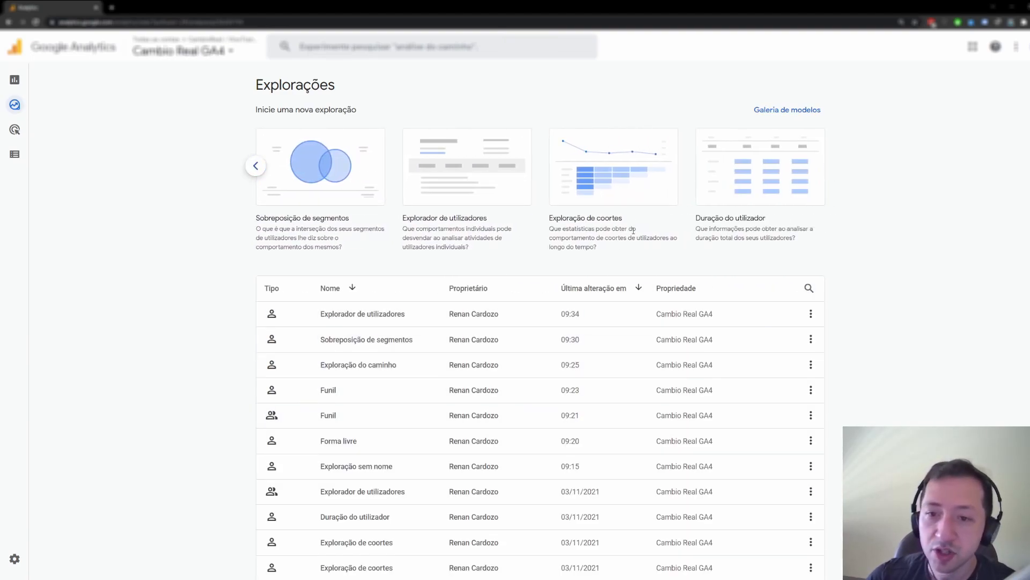
{"action": "left_click", "coordinate": [621, 179]}
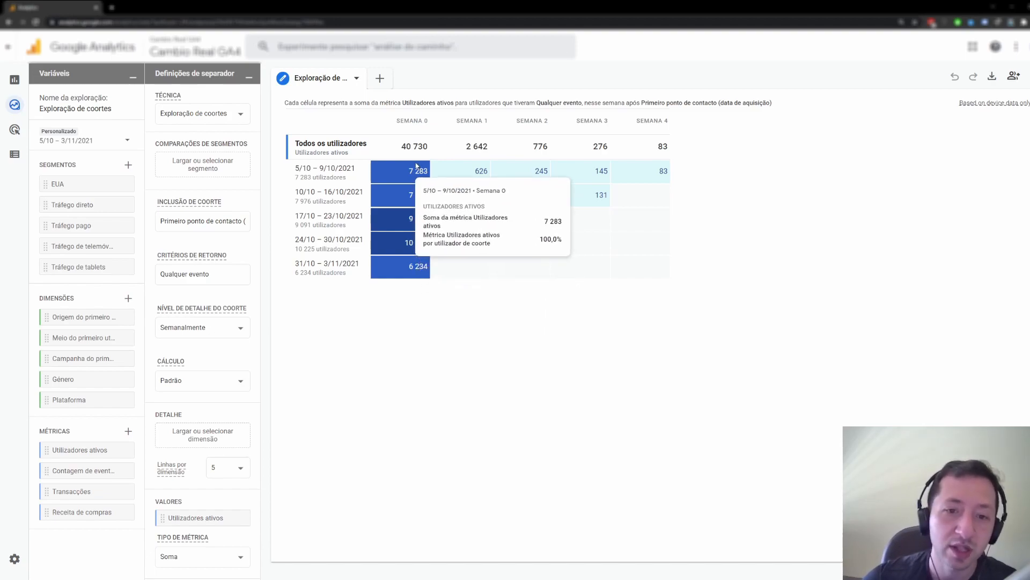
Examine the weekly cohort table, try 10 rows per dimension, and set the rows per dimension back to 5.
{"action": "mouse_move", "coordinate": [429, 118]}
{"action": "left_mouse_down"}
{"action": "mouse_move", "coordinate": [400, 119]}
{"action": "mouse_move", "coordinate": [412, 127]}
{"action": "left_mouse_up"}
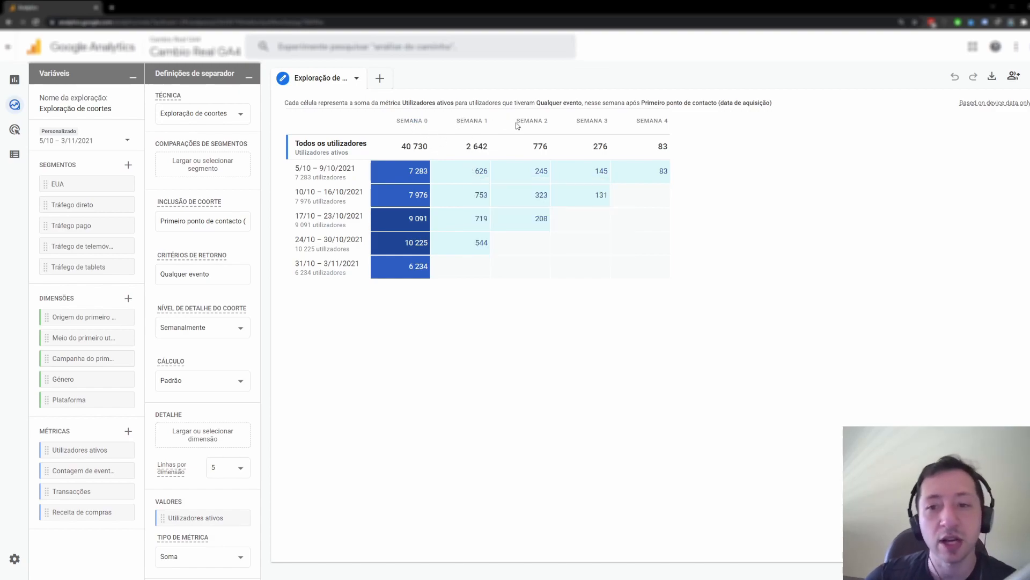
{"action": "mouse_move", "coordinate": [653, 169]}
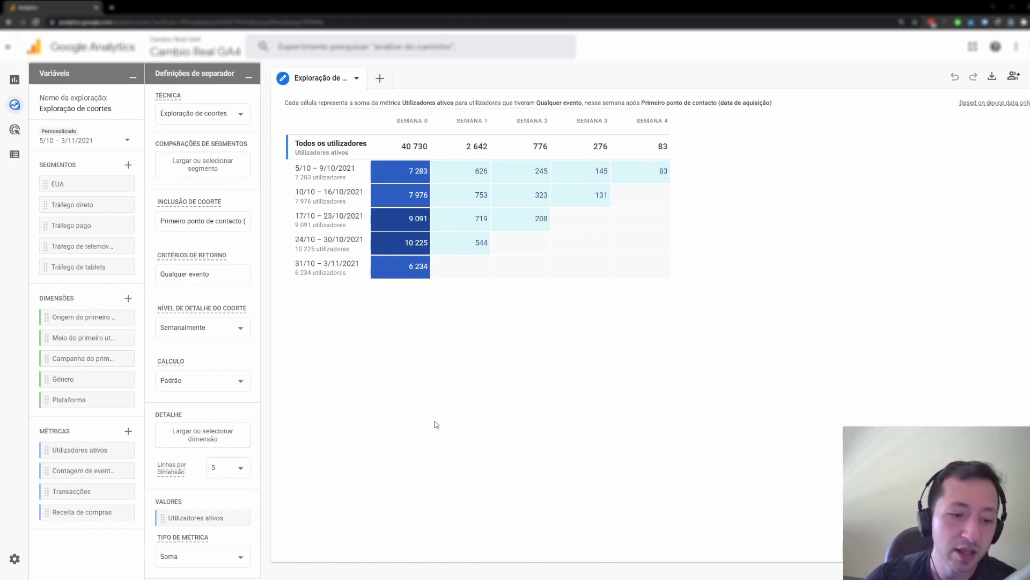
{"action": "left_click", "coordinate": [236, 468]}
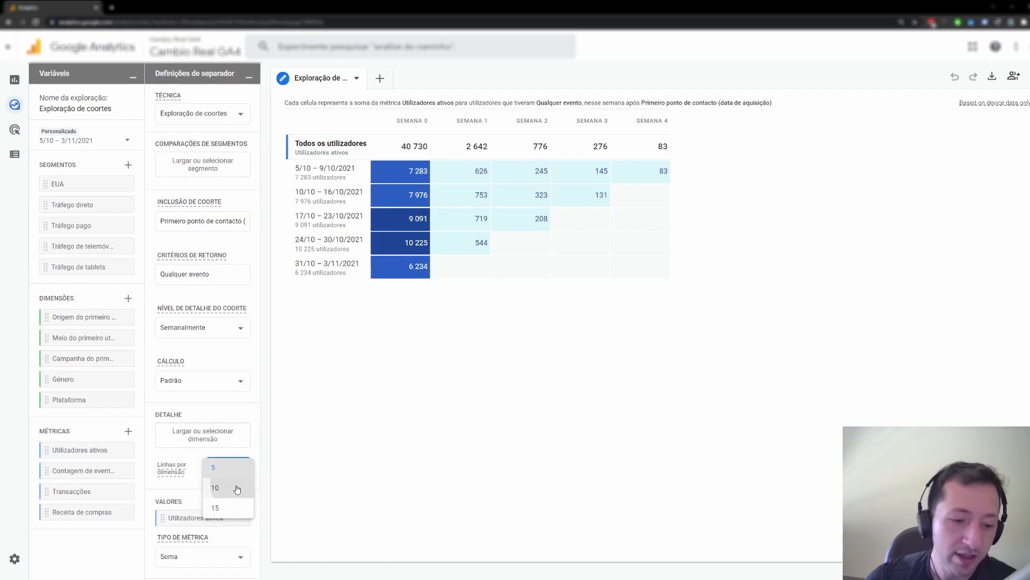
{"action": "left_click", "coordinate": [237, 489]}
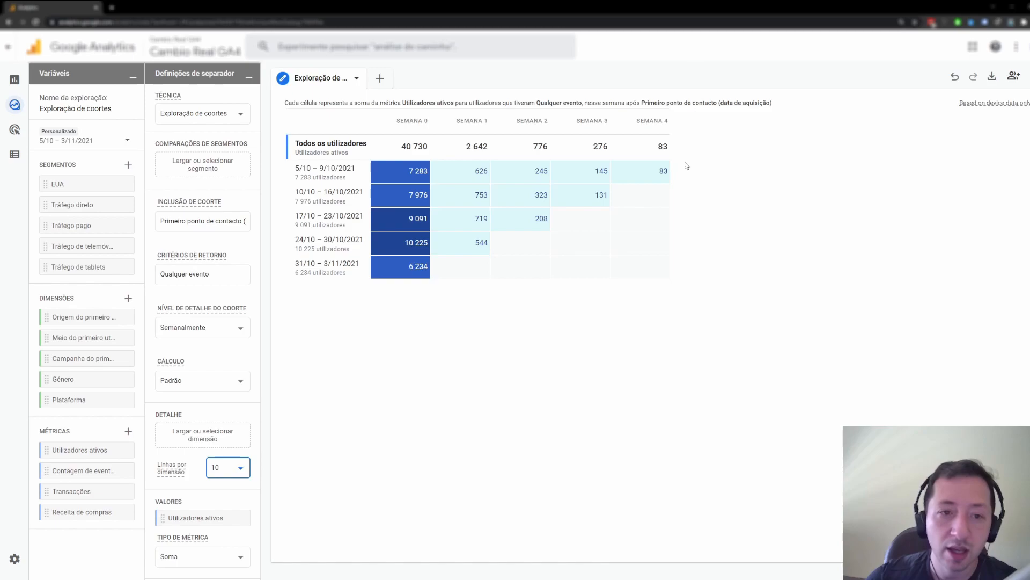
{"action": "left_click", "coordinate": [235, 470]}
{"action": "left_click", "coordinate": [218, 447]}
Set the cohort granularity to Mensalmente and examine the monthly cohort table.
{"action": "scroll", "coordinate": [217, 398], "scroll_direction": "down", "scroll_amount": 1}
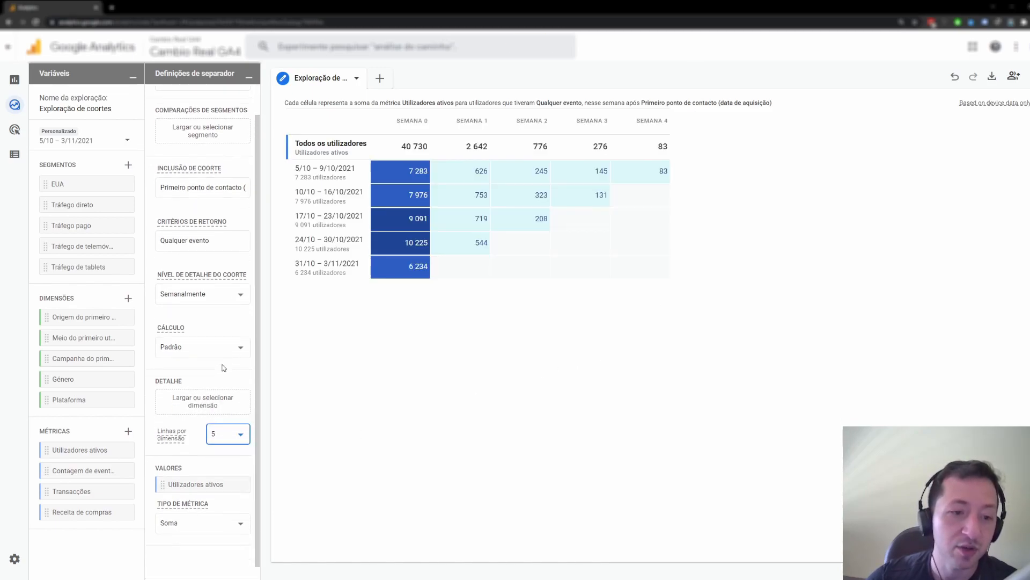
{"action": "mouse_move", "coordinate": [239, 310]}
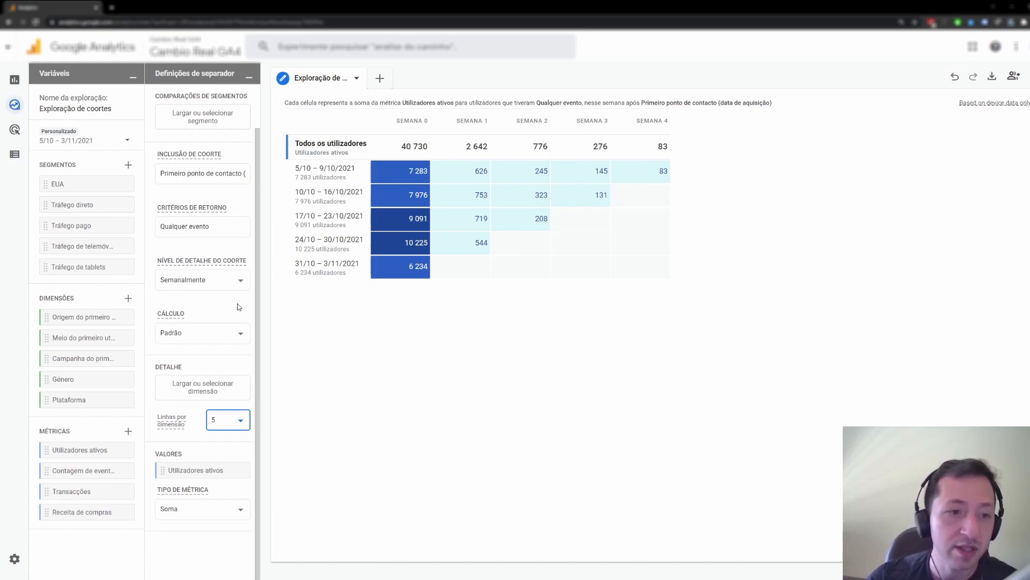
{"action": "scroll", "coordinate": [237, 302], "scroll_direction": "up", "scroll_amount": 1}
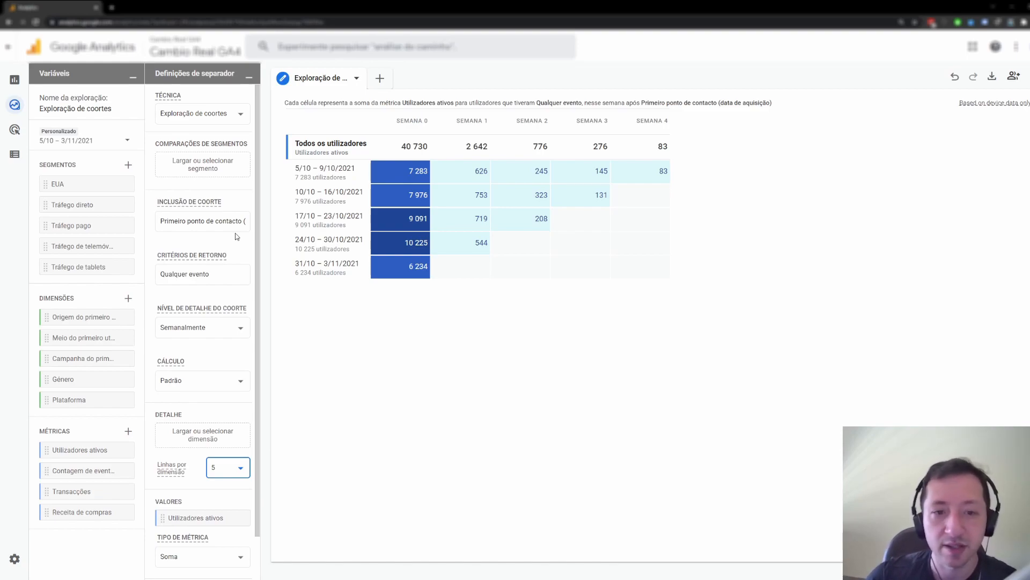
{"action": "mouse_move", "coordinate": [451, 199]}
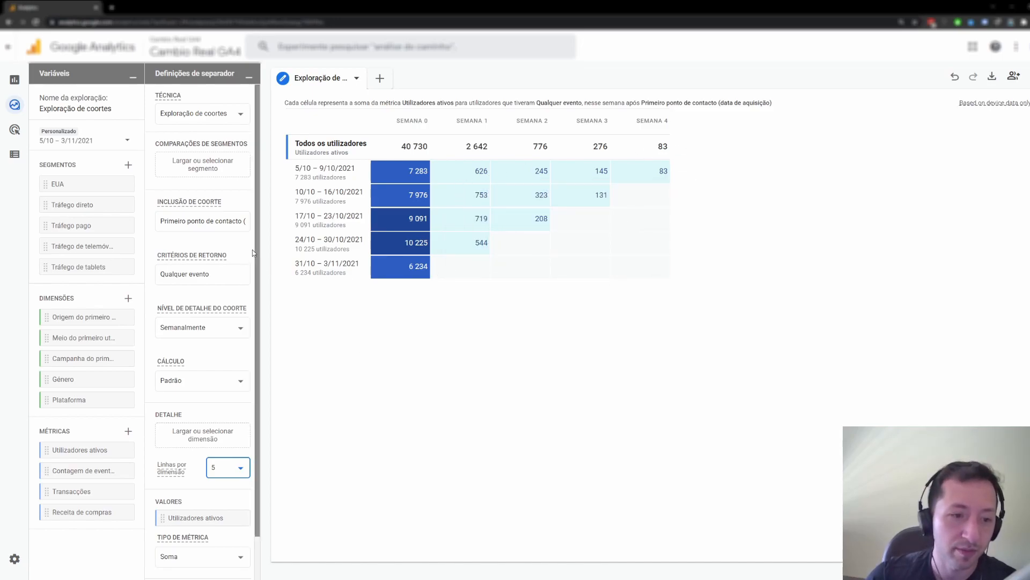
{"action": "scroll", "coordinate": [247, 266], "scroll_direction": "down", "scroll_amount": 2}
{"action": "scroll", "coordinate": [236, 317], "scroll_direction": "up", "scroll_amount": 2}
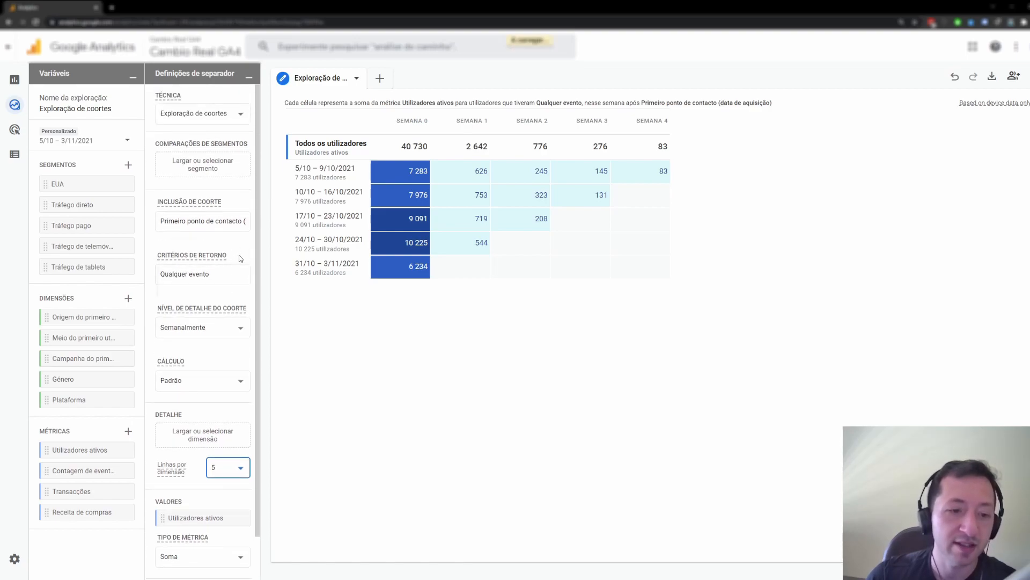
{"action": "mouse_move", "coordinate": [237, 281]}
{"action": "left_click", "coordinate": [230, 327]}
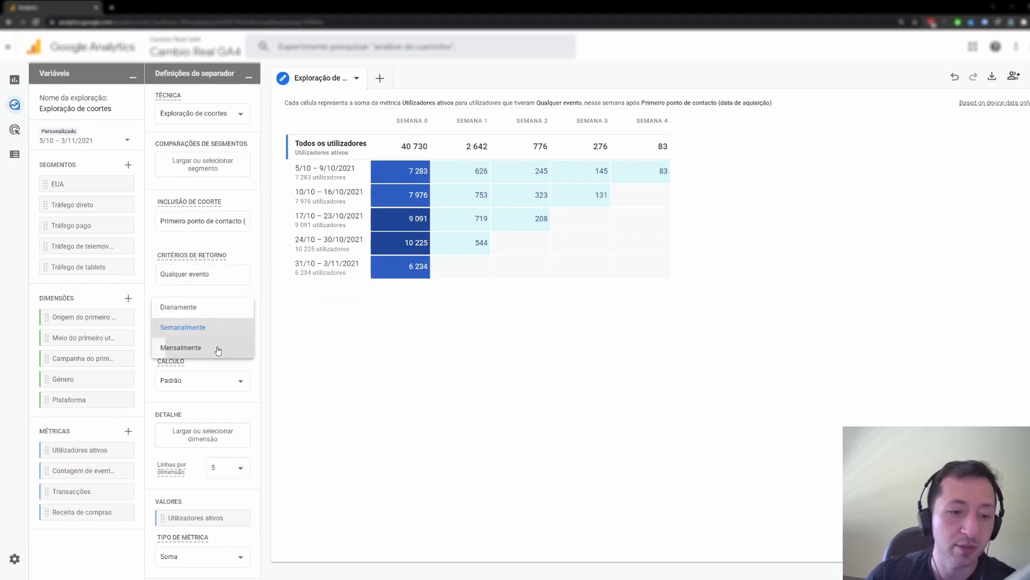
{"action": "left_click", "coordinate": [219, 350]}
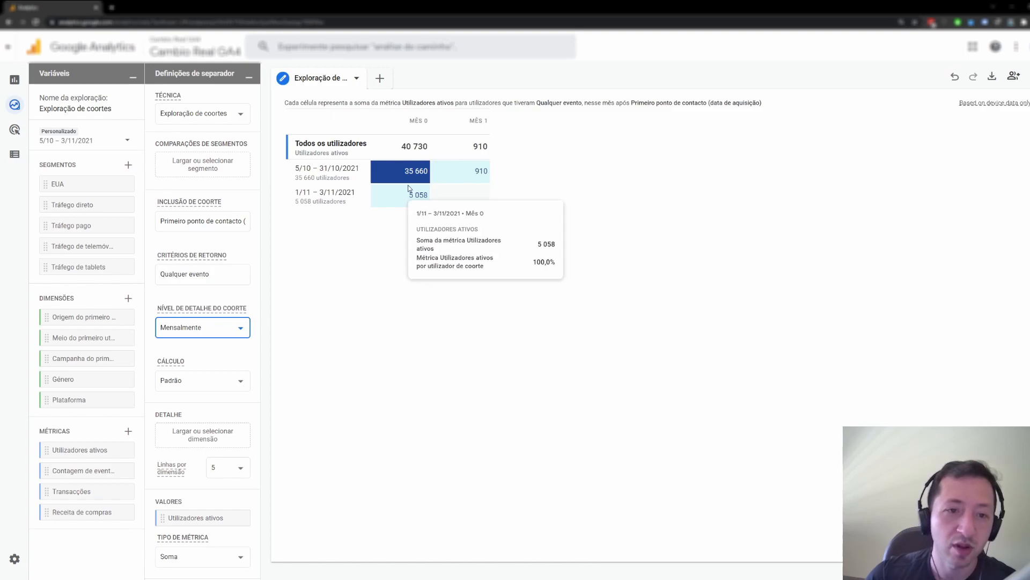
{"action": "mouse_move", "coordinate": [485, 172]}
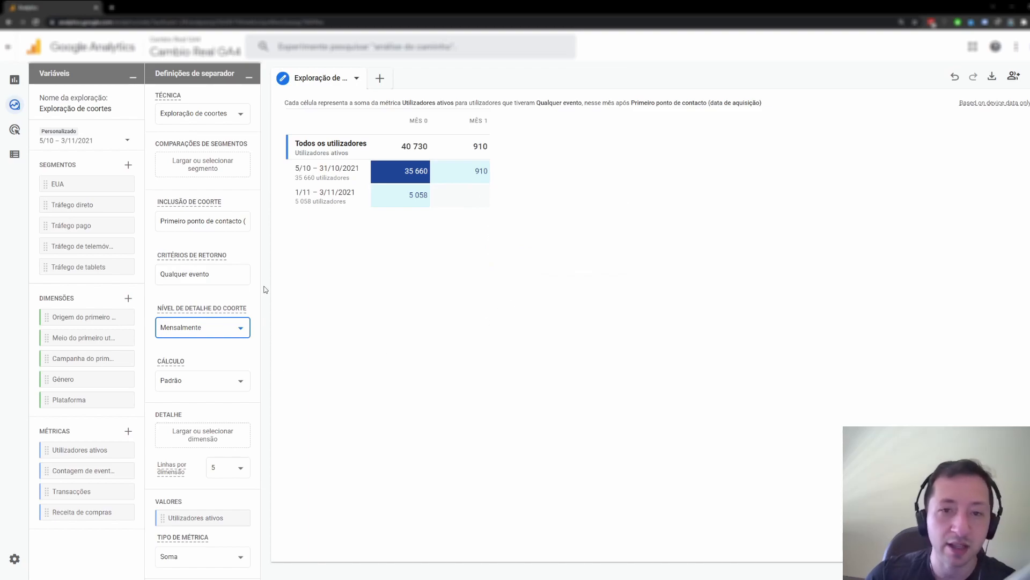
Create a new exploration from the Duração do utilizador template and examine its LTV: Média column.
{"action": "left_click", "coordinate": [19, 110]}
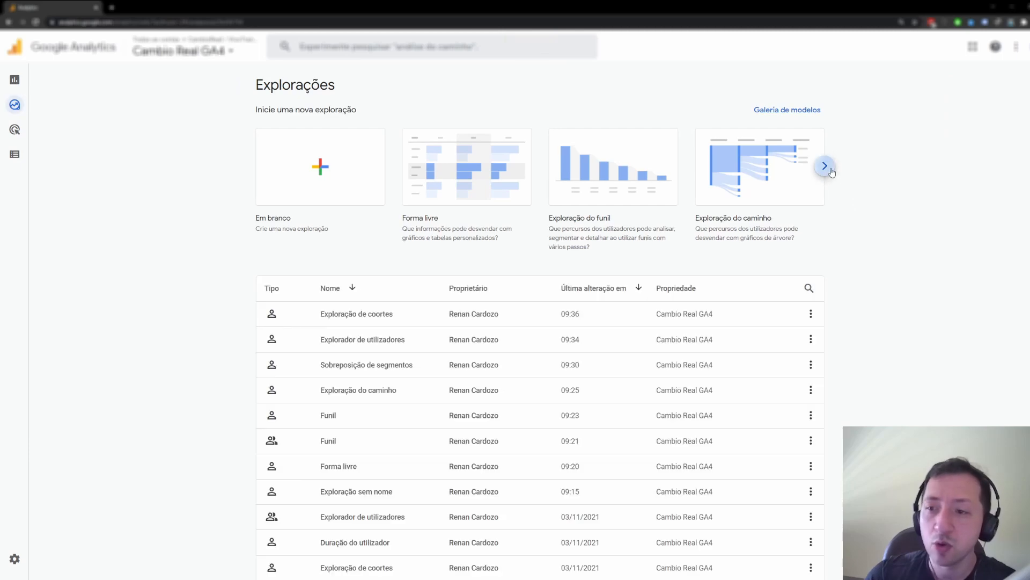
{"action": "left_click", "coordinate": [832, 171]}
{"action": "left_click", "coordinate": [832, 171]}
{"action": "left_click", "coordinate": [832, 172]}
{"action": "left_click", "coordinate": [831, 171]}
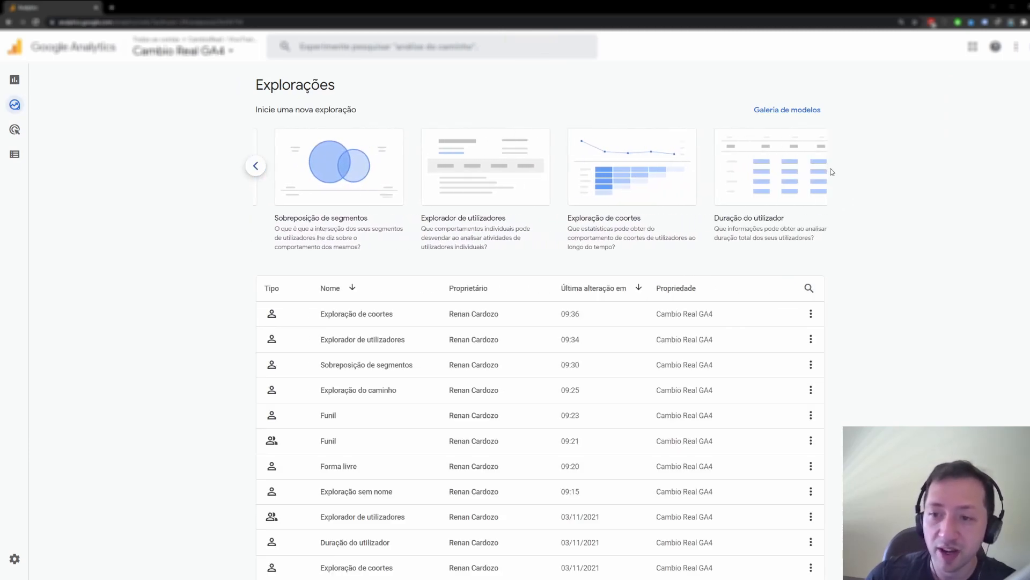
{"action": "left_click", "coordinate": [805, 173]}
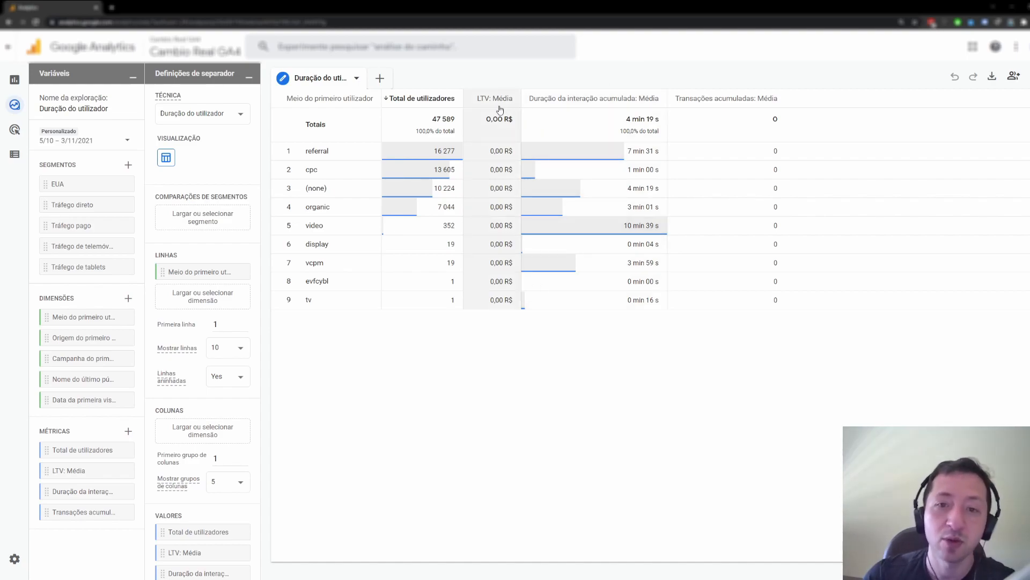
{"action": "mouse_move", "coordinate": [498, 109]}
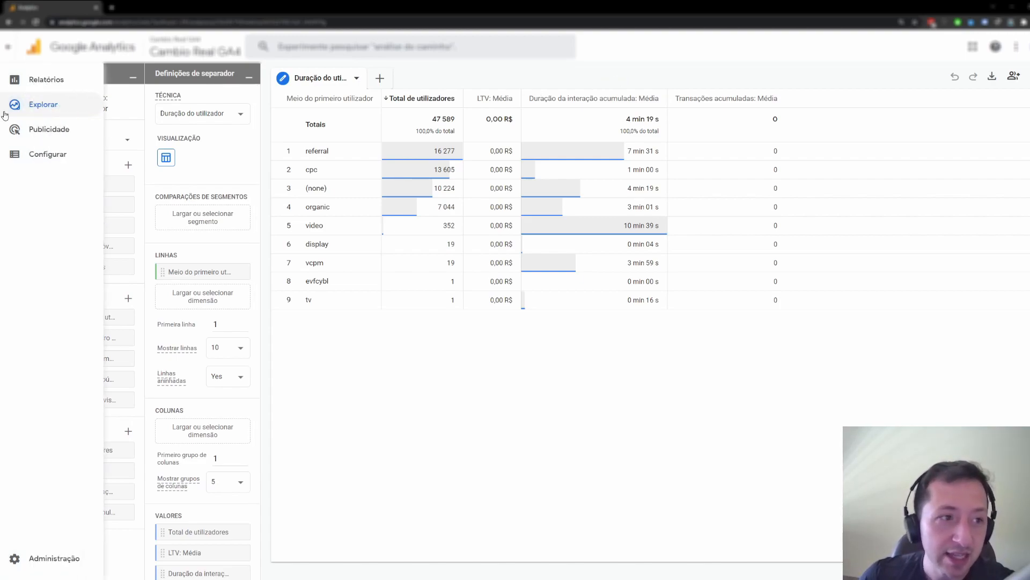
Return to the Explorações page to browse the available templates, and open the Resumo de relatórios.
{"action": "left_click", "coordinate": [22, 108]}
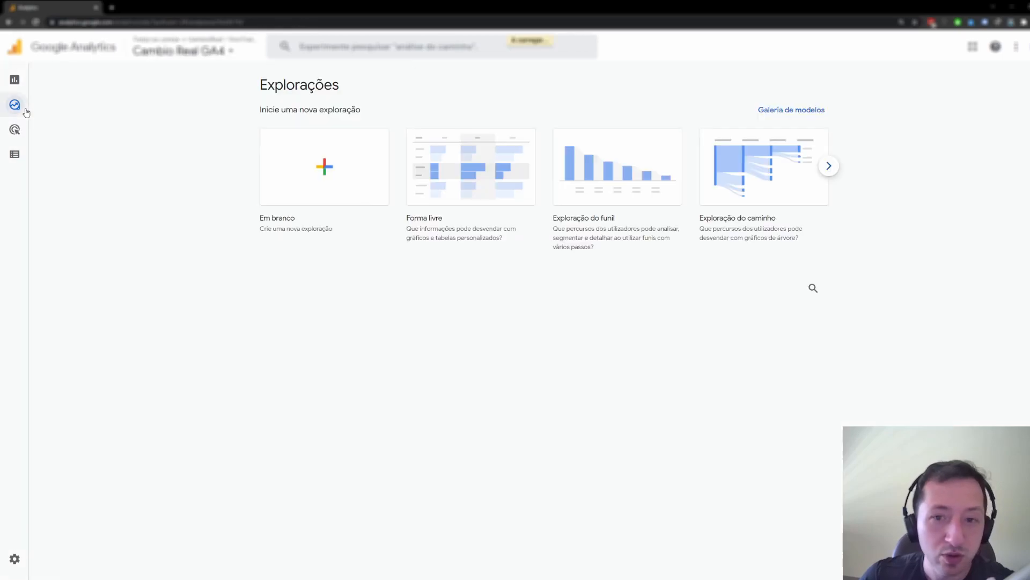
{"action": "left_click", "coordinate": [827, 167]}
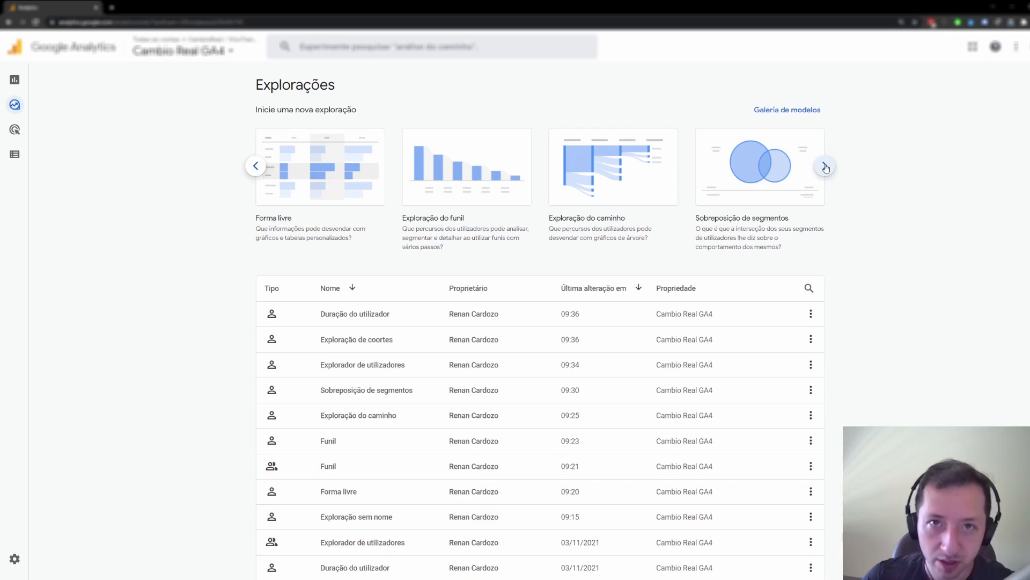
{"action": "left_click", "coordinate": [825, 167]}
{"action": "left_click", "coordinate": [826, 167]}
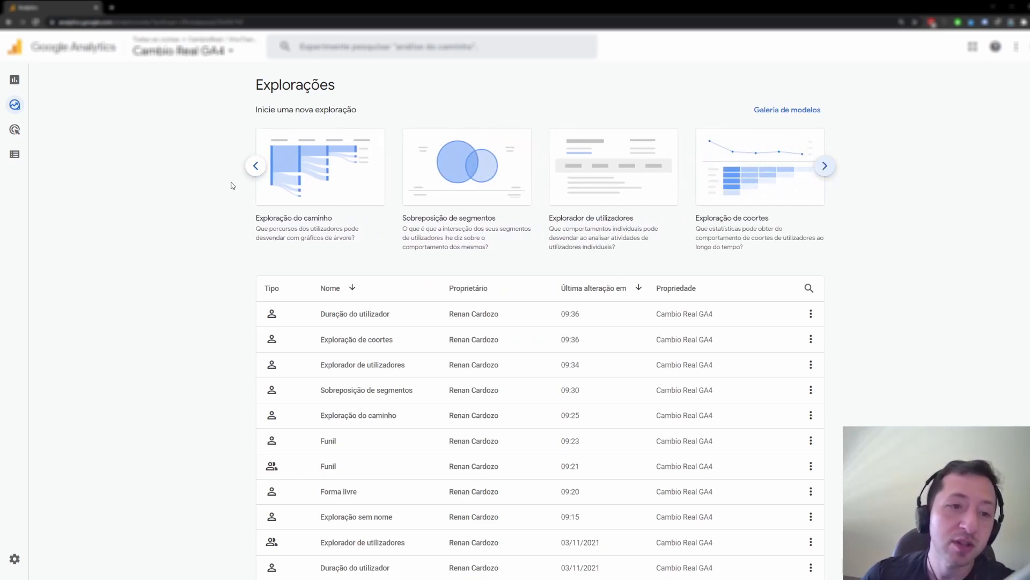
{"action": "left_click", "coordinate": [255, 165]}
{"action": "left_click", "coordinate": [256, 165]}
{"action": "left_click", "coordinate": [256, 166]}
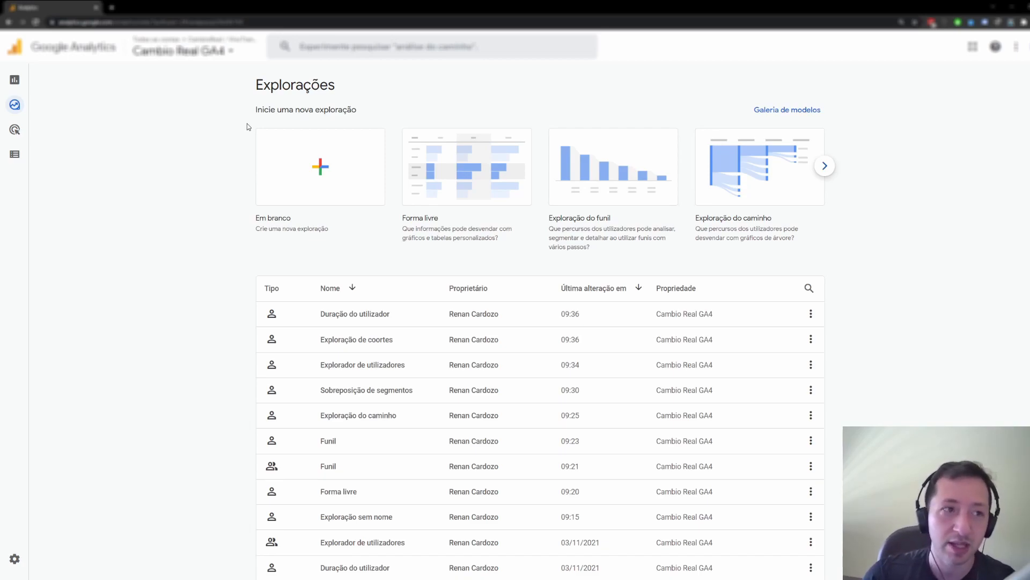
{"action": "left_click", "coordinate": [26, 85]}
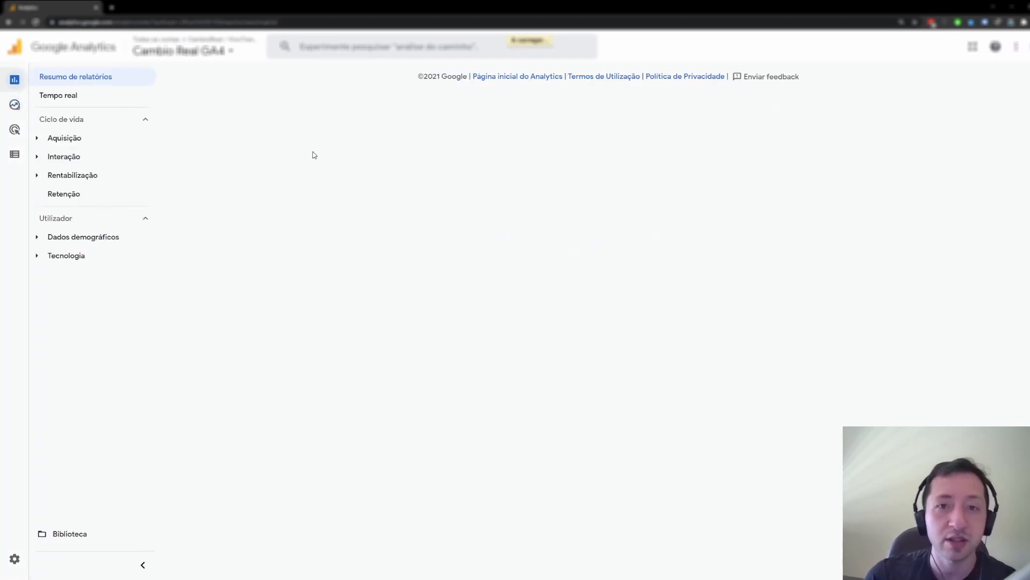